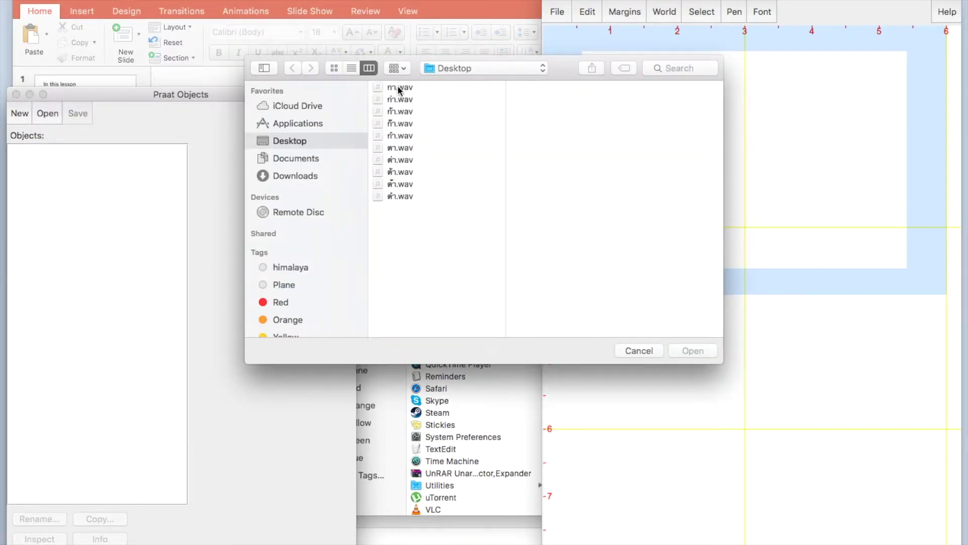
- Open all ten Thai syllable WAV files from the Desktop, กา.wav through ต๋า.wav, as LongSound objects
click(398, 86)
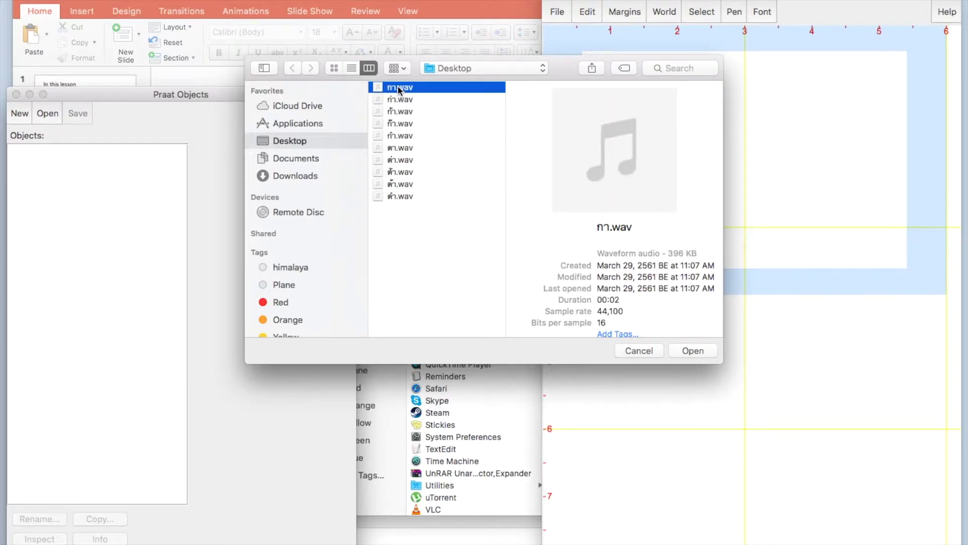
click(399, 147)
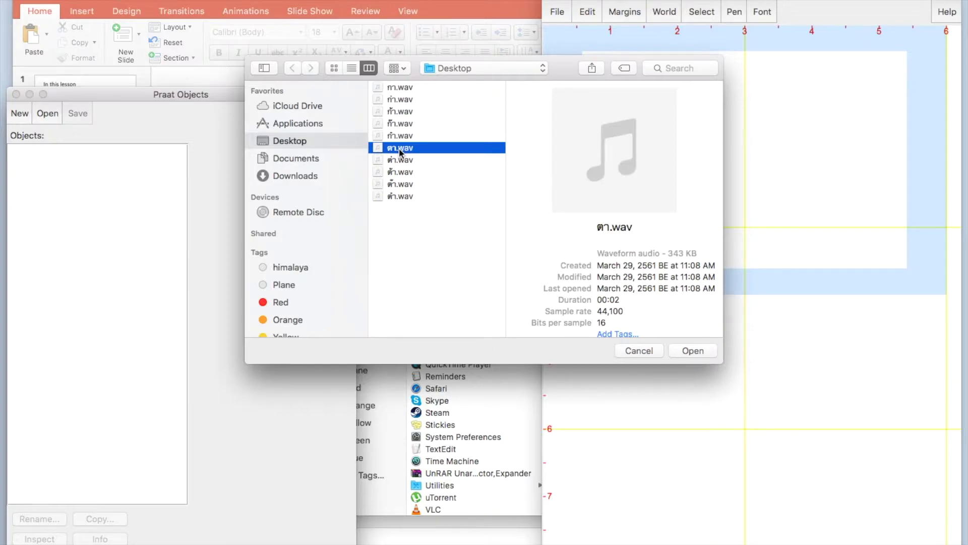
click(404, 87)
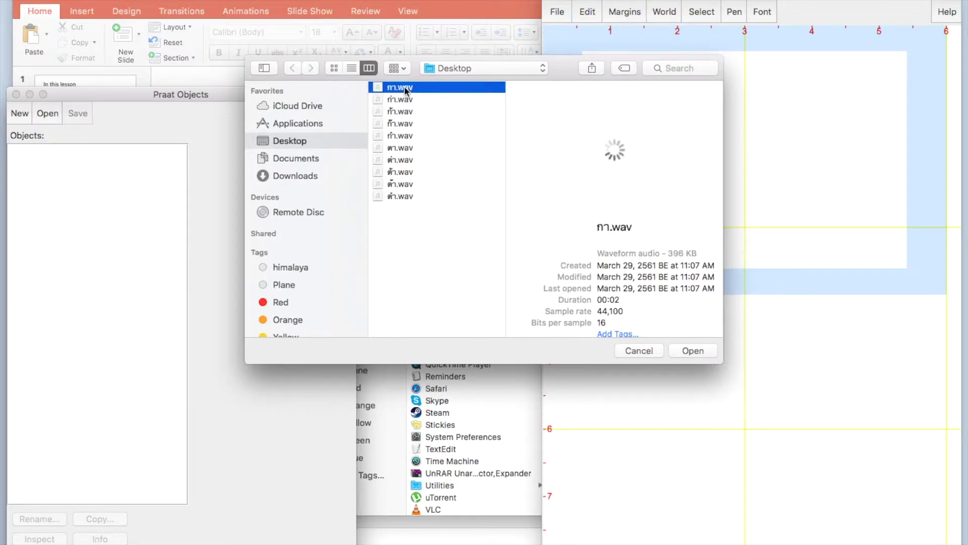
shift+click(399, 196)
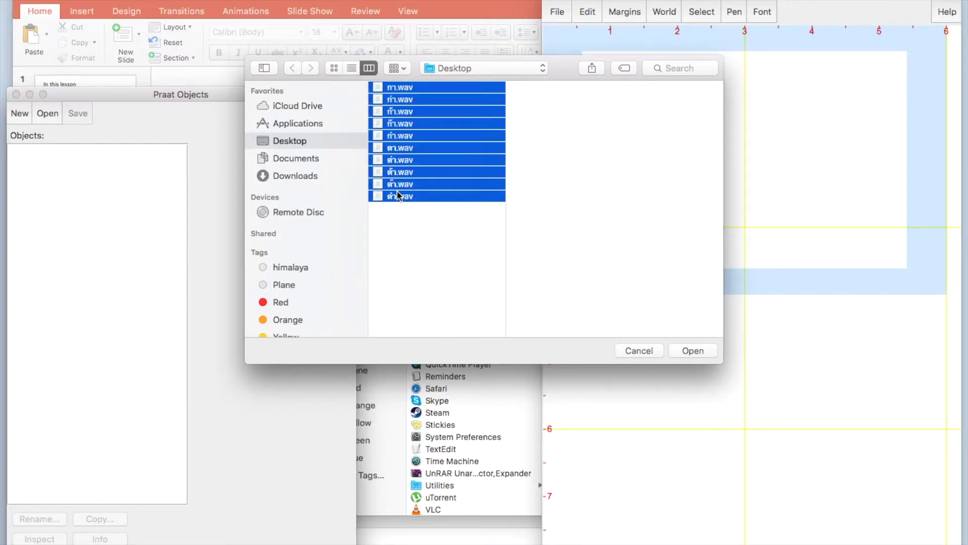
click(692, 352)
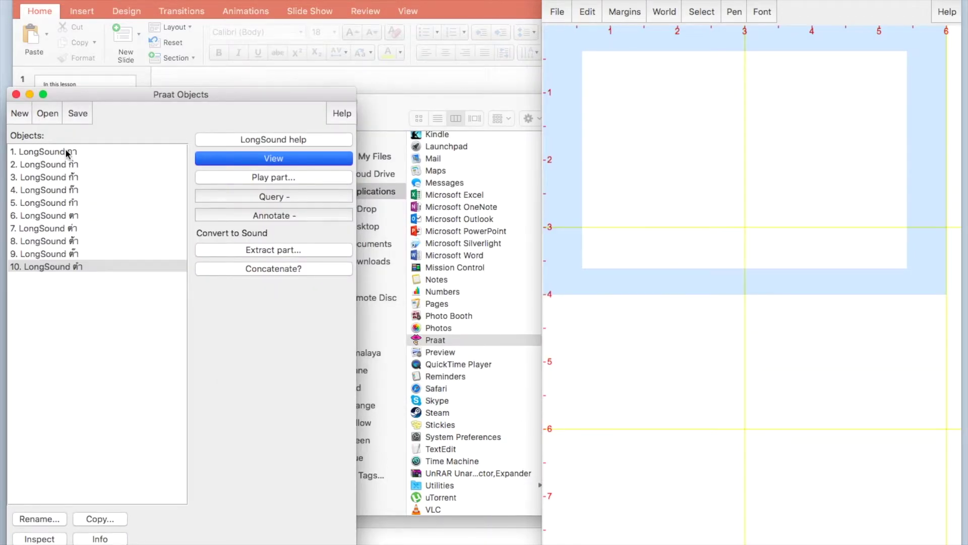
- View and play the กา recording, and switch to the PowerPoint tone chart to compare its pitch contour with the mid tone
click(65, 152)
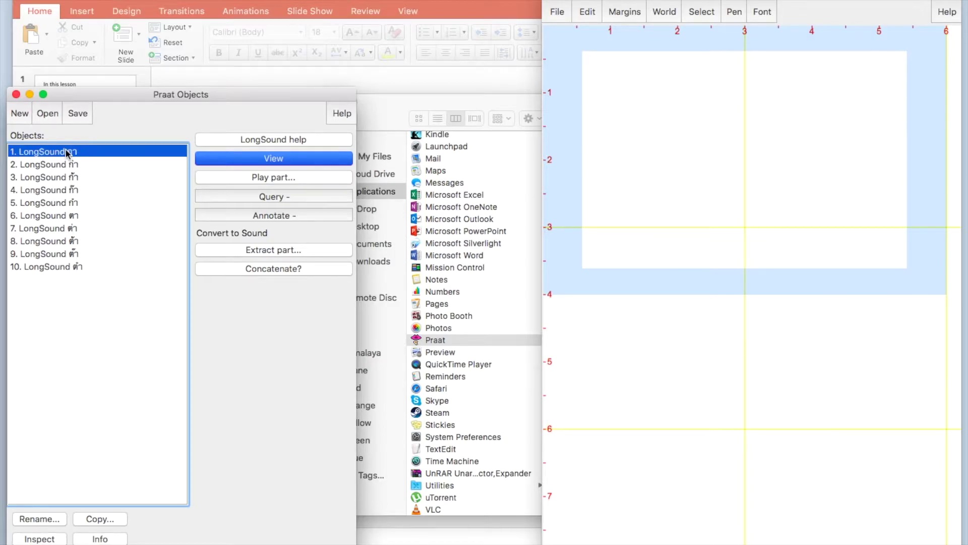
click(225, 160)
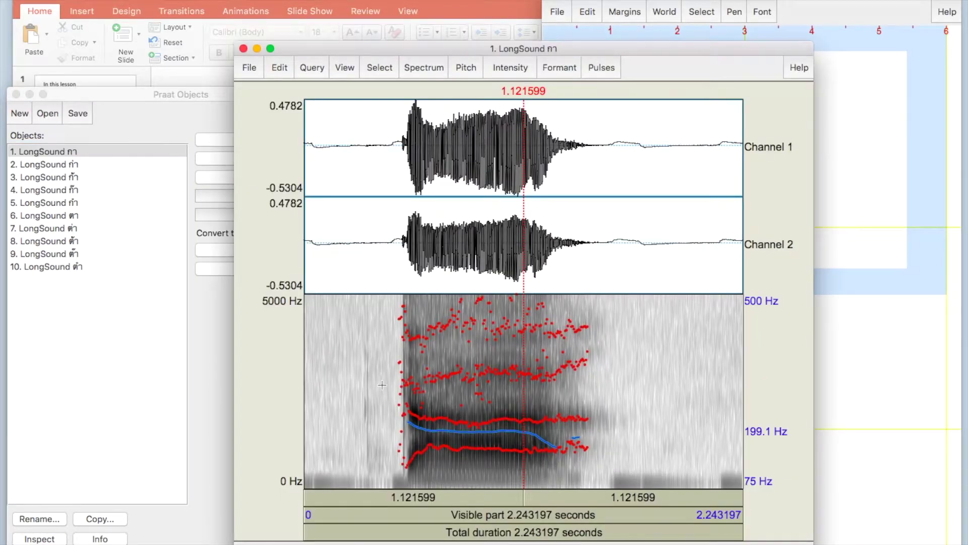
click(372, 516)
click(433, 8)
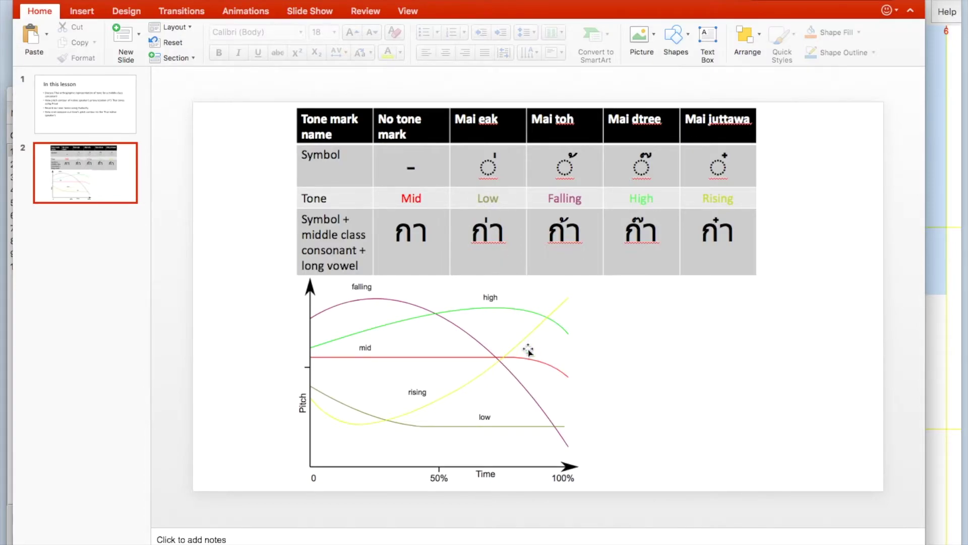
- Back in Praat, view and play the ก่า recording, and compare its pitch contour with the low tone on the PowerPoint chart
key(ctrl+Up)
click(129, 416)
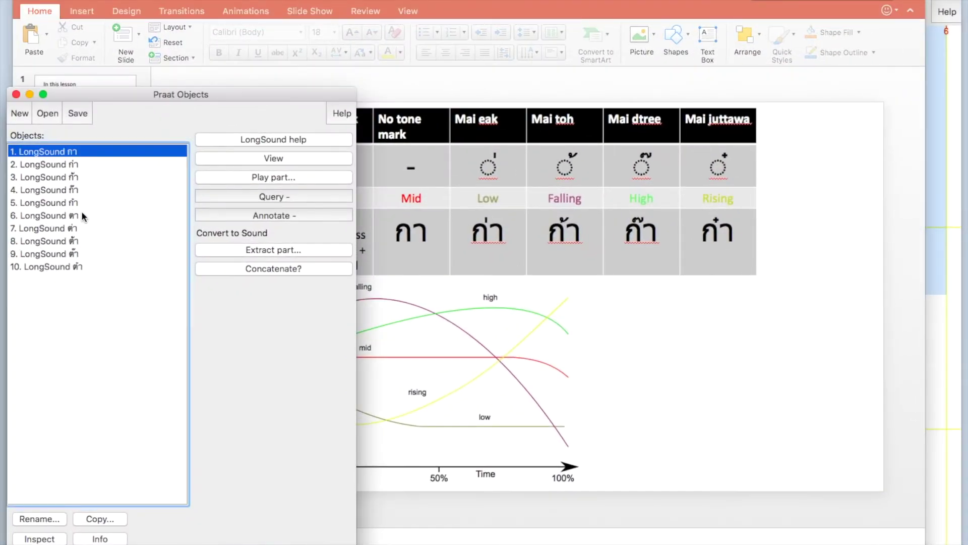
click(85, 162)
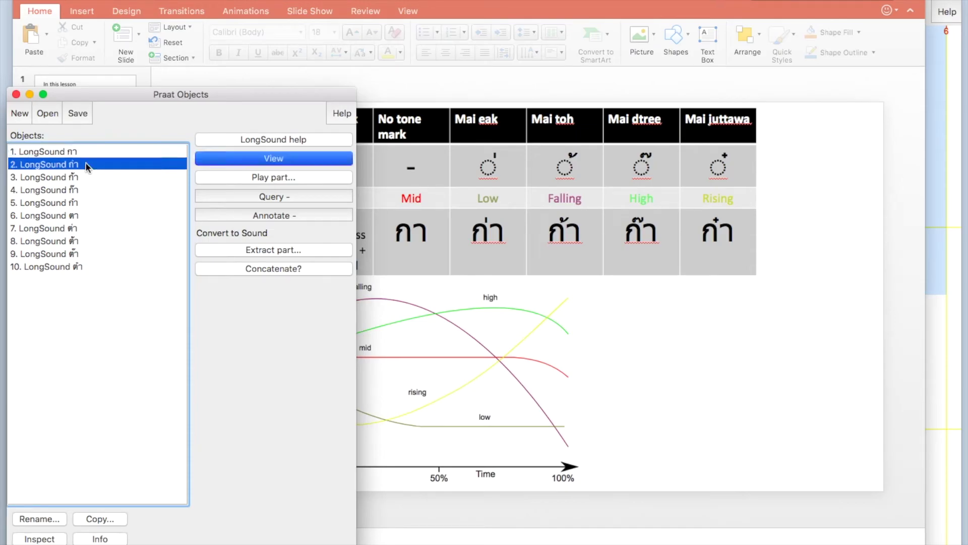
click(216, 160)
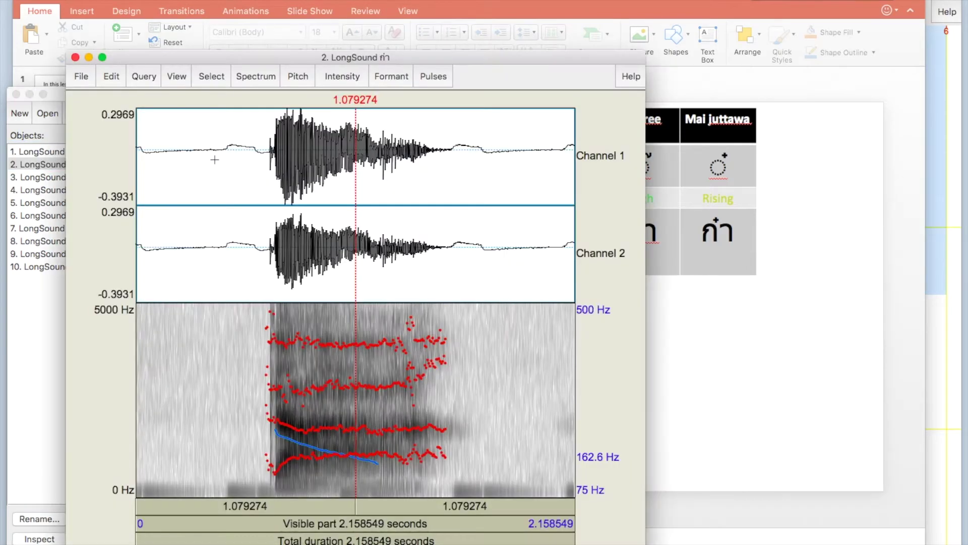
click(267, 525)
click(749, 372)
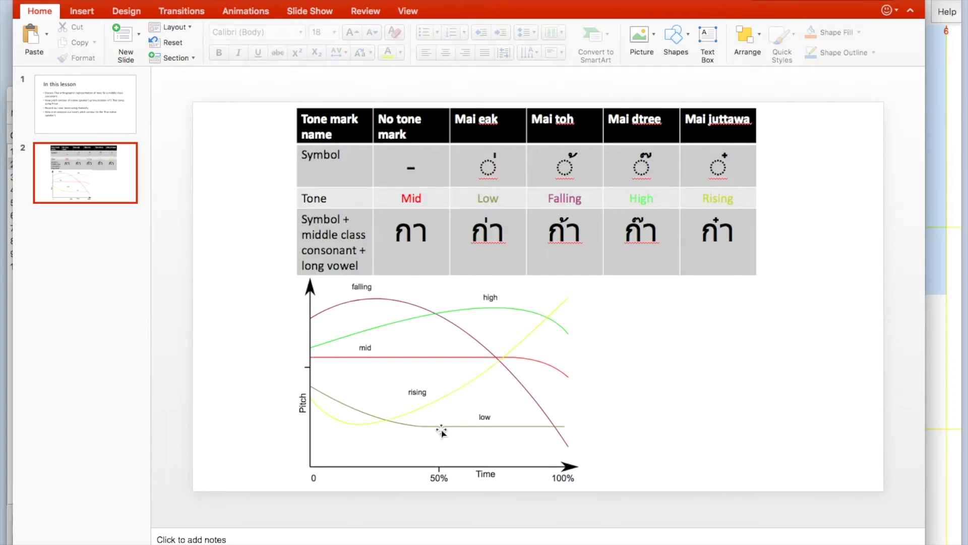
- View and play the ก้า recording in Praat, and compare its pitch contour with the falling tone on the PowerPoint chart
key(ctrl+Up)
click(102, 218)
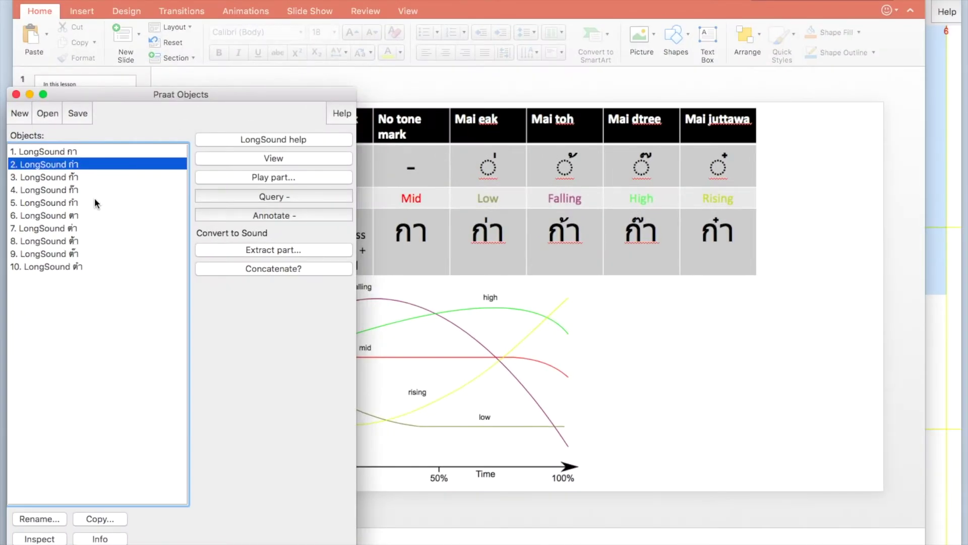
click(89, 176)
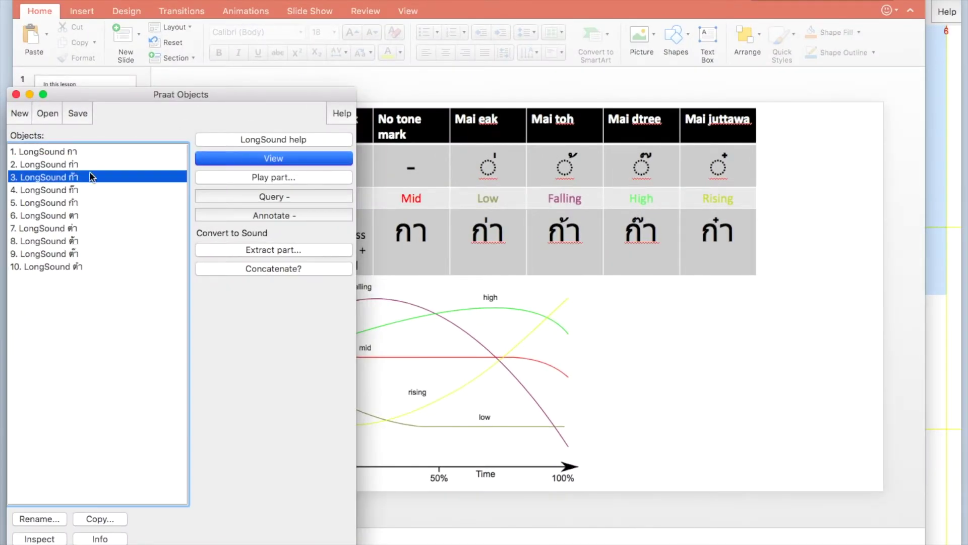
click(220, 160)
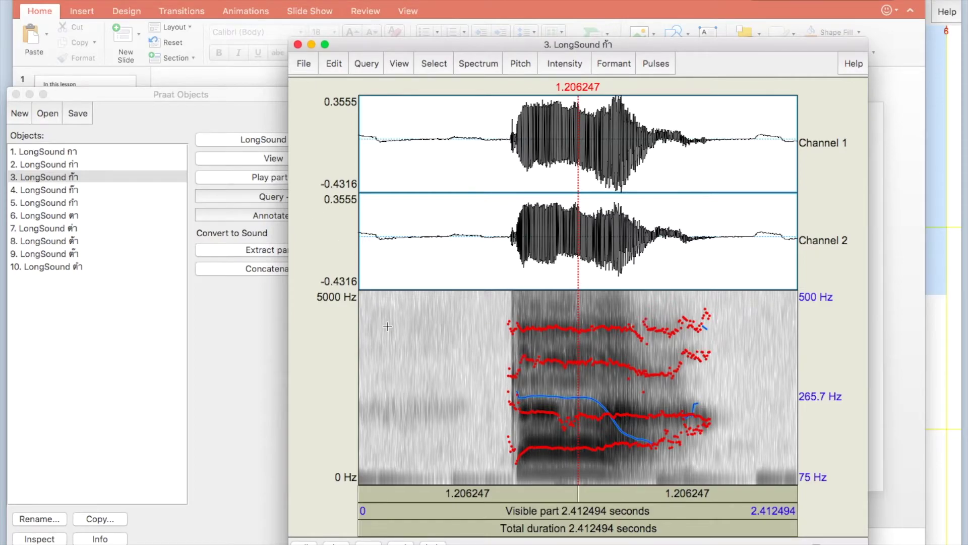
click(430, 512)
key(ctrl+Up)
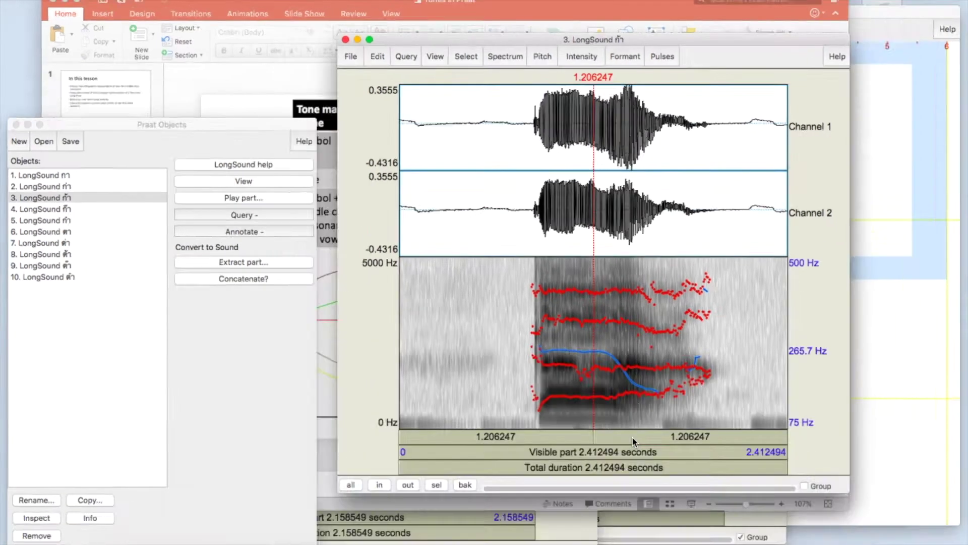
click(409, 171)
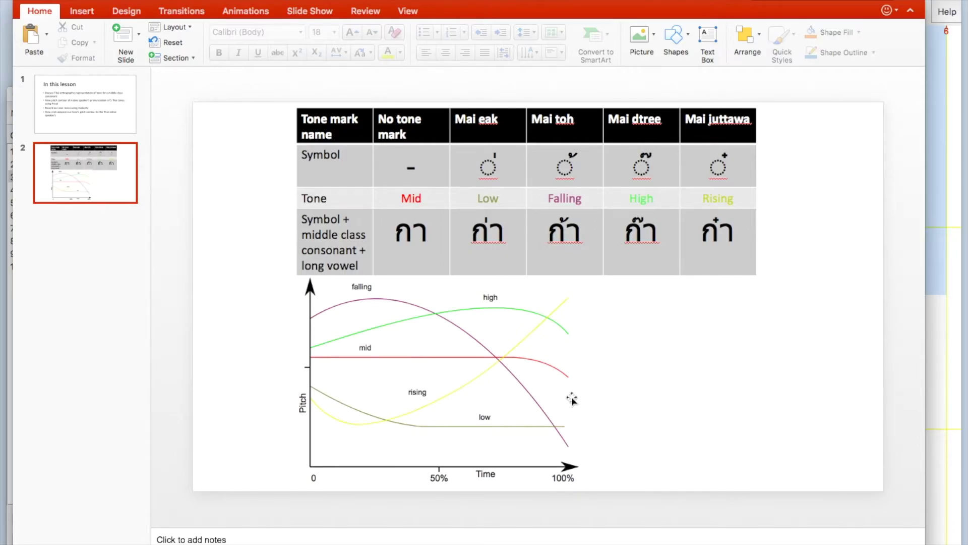
- View the ต้า recording in Praat as a second falling-tone example, and return to the PowerPoint tone chart for comparison
click(10, 305)
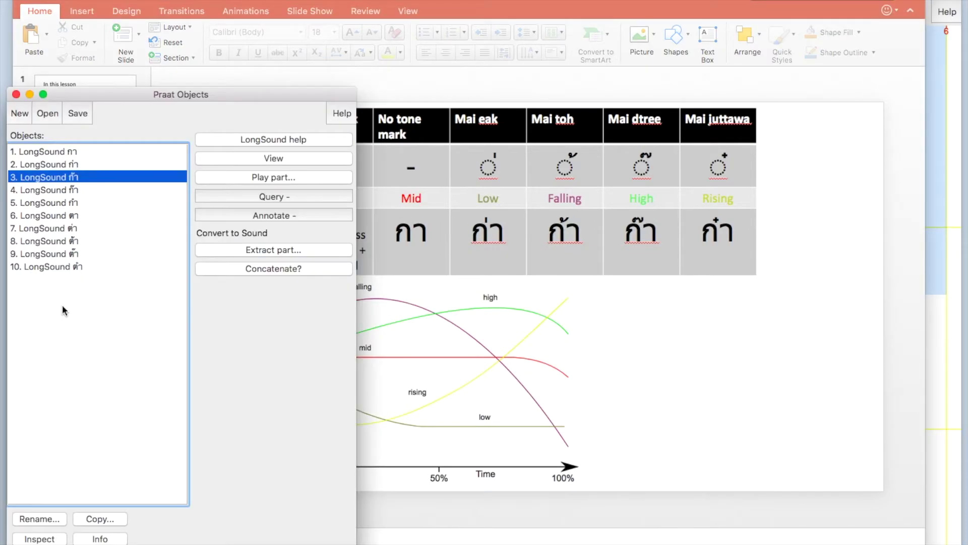
click(73, 242)
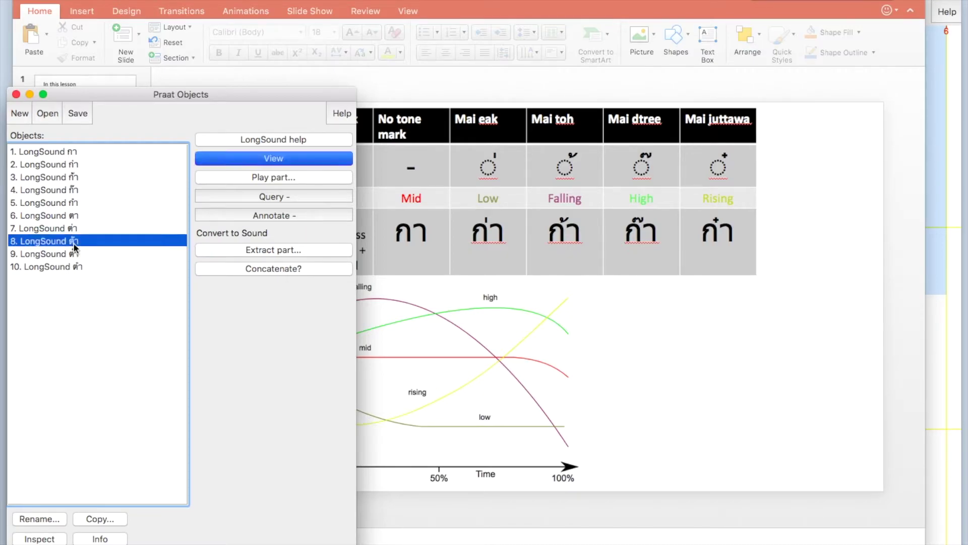
click(222, 159)
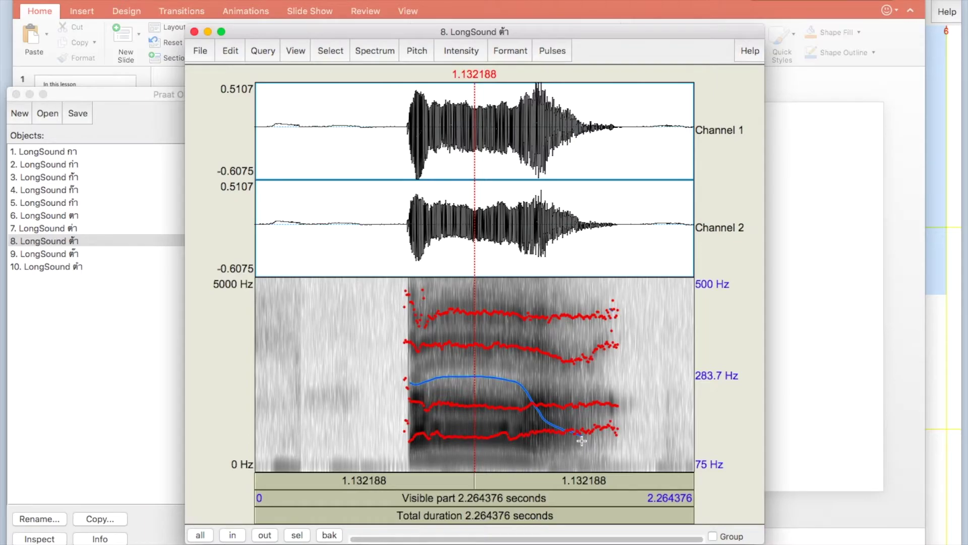
click(788, 357)
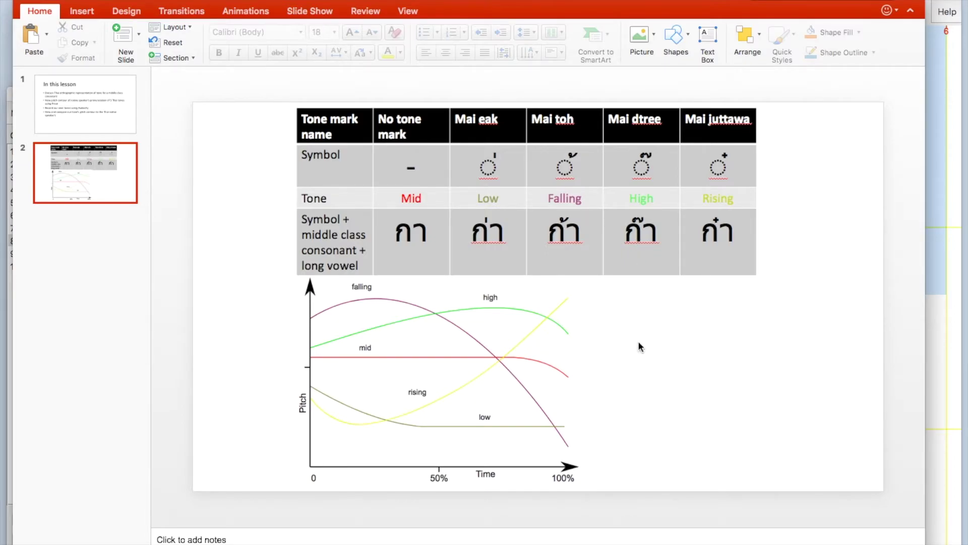
- View and play the ก๊า recording in Praat, and compare its pitch contour with the high tone on the PowerPoint chart
key(ctrl+Up)
click(109, 193)
click(83, 191)
click(227, 159)
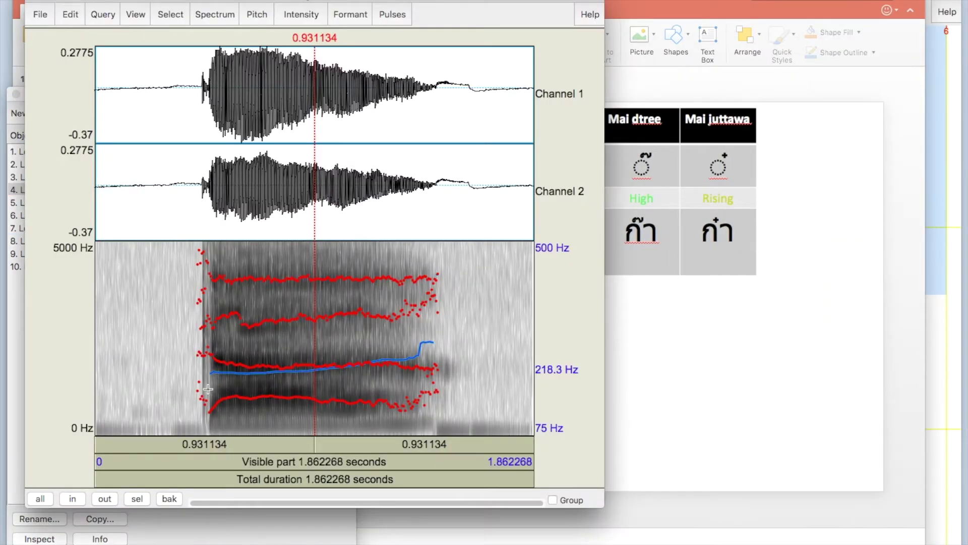
click(275, 460)
key(super+Tab)
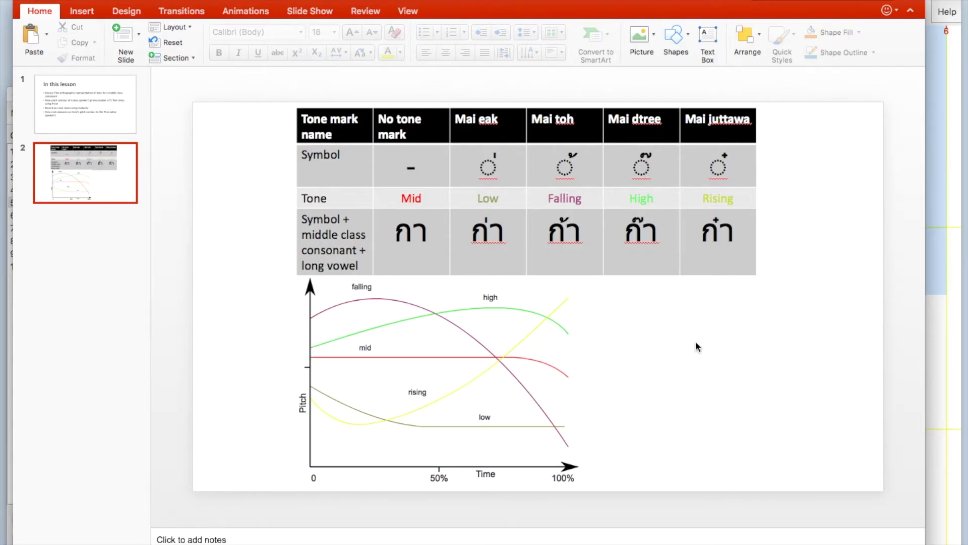
- Switch to Praat and view the ก๋า recording, playing its visible part to examine the rising-tone pitch contour
key(ctrl+Up)
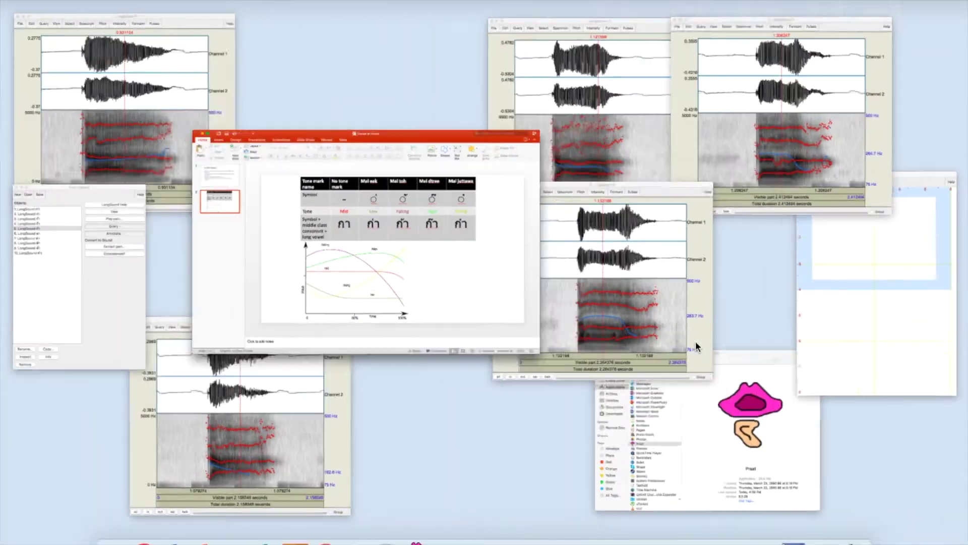
click(109, 255)
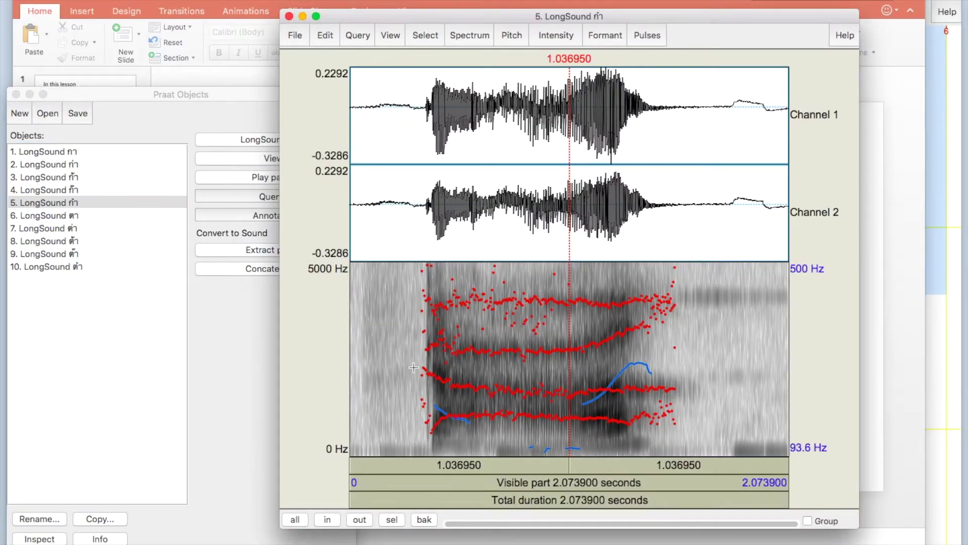
click(459, 491)
click(510, 482)
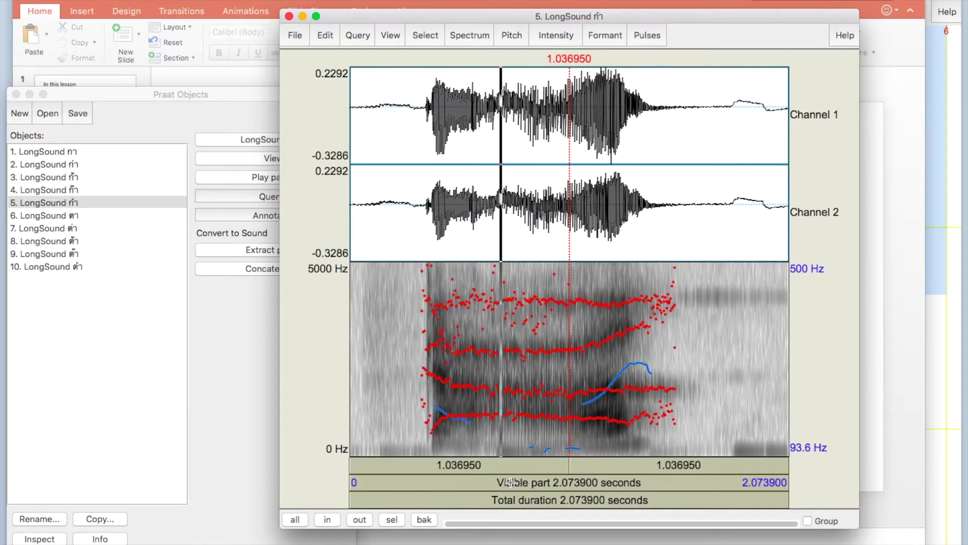
- View and play the ต๋า recording as a second rising-tone example, and leave its editor for the window overview
click(79, 271)
click(79, 271)
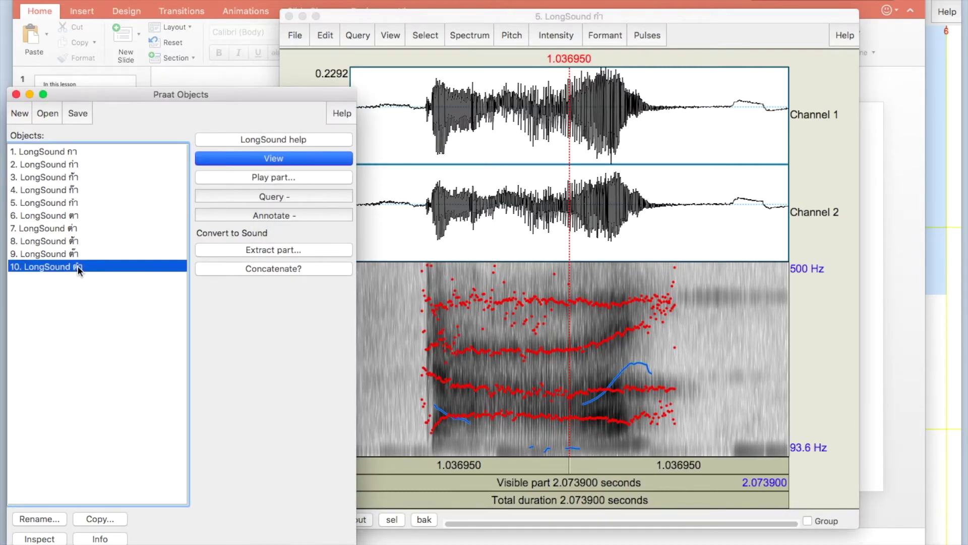
click(263, 158)
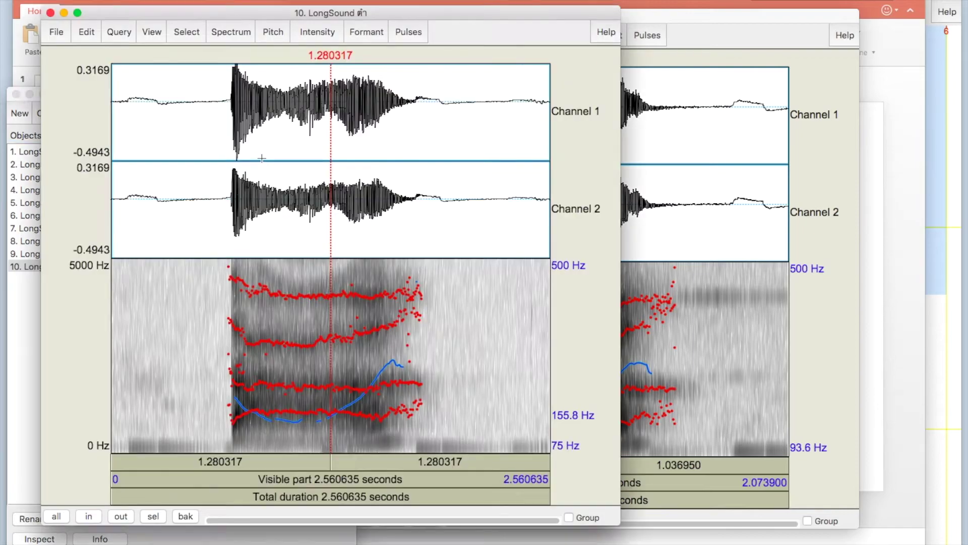
click(275, 483)
key(ctrl+Up)
click(413, 187)
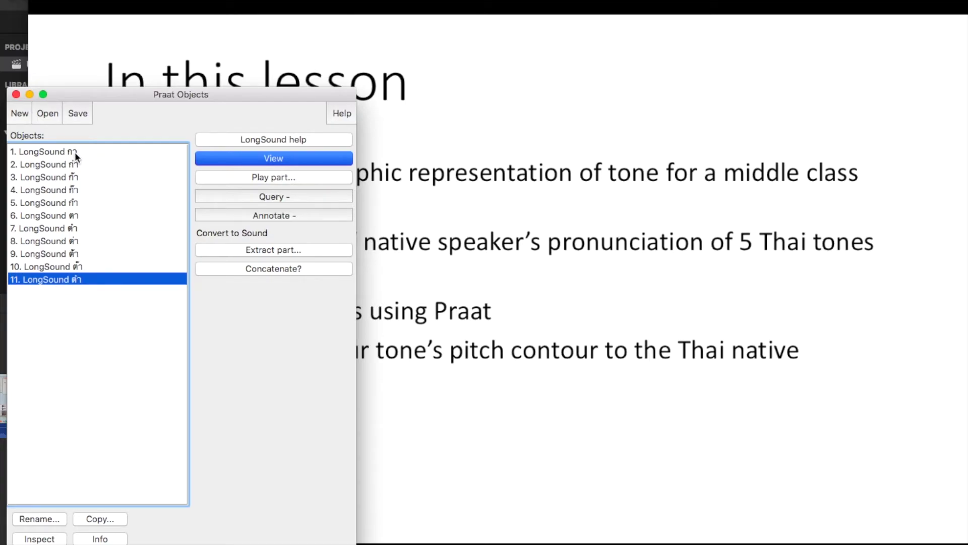
- Open a mono sound recorder, and view the native กา recording in an editor window placed beside it
click(18, 115)
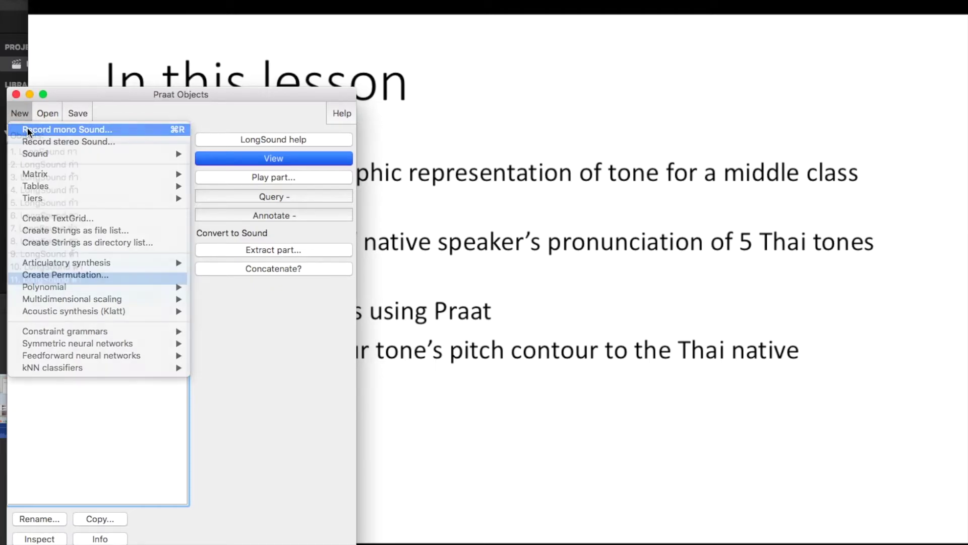
click(28, 131)
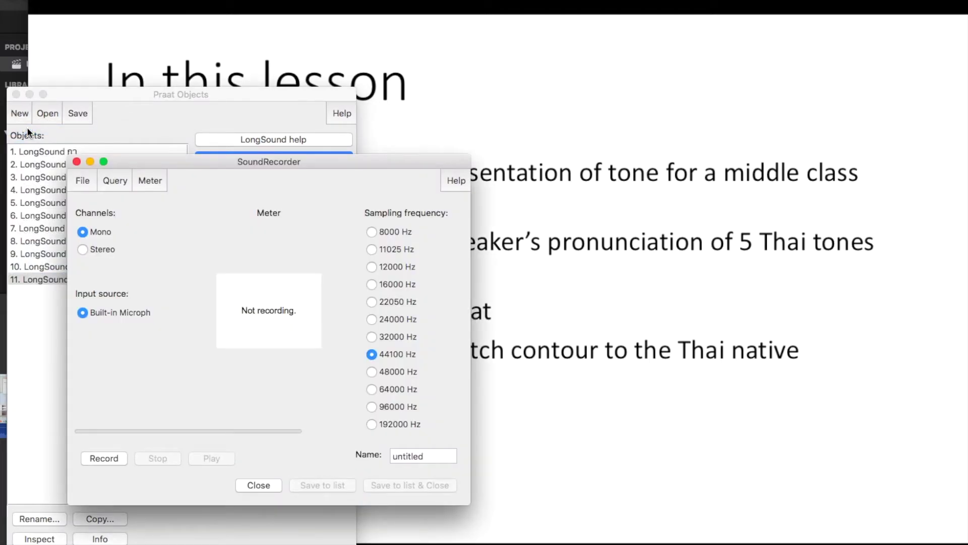
click(46, 153)
click(45, 153)
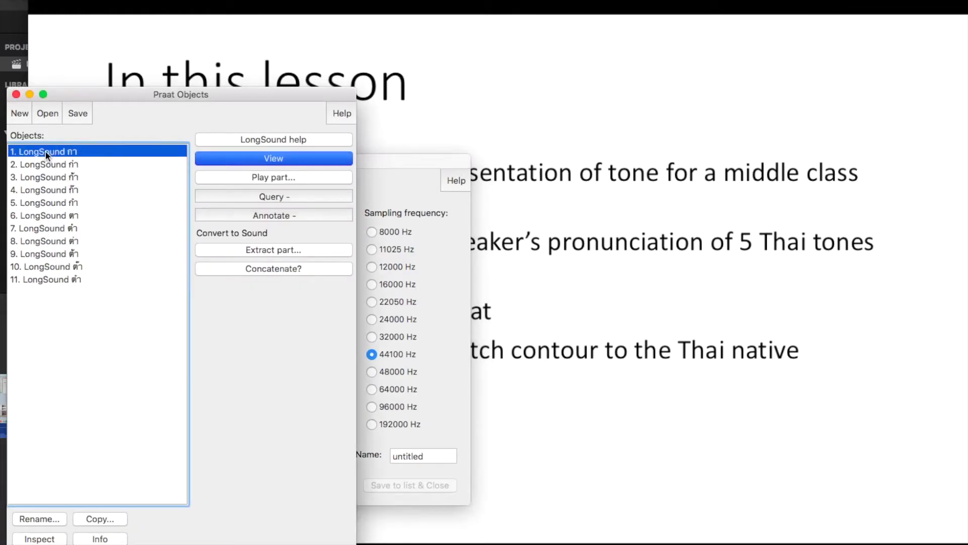
key(Tab)
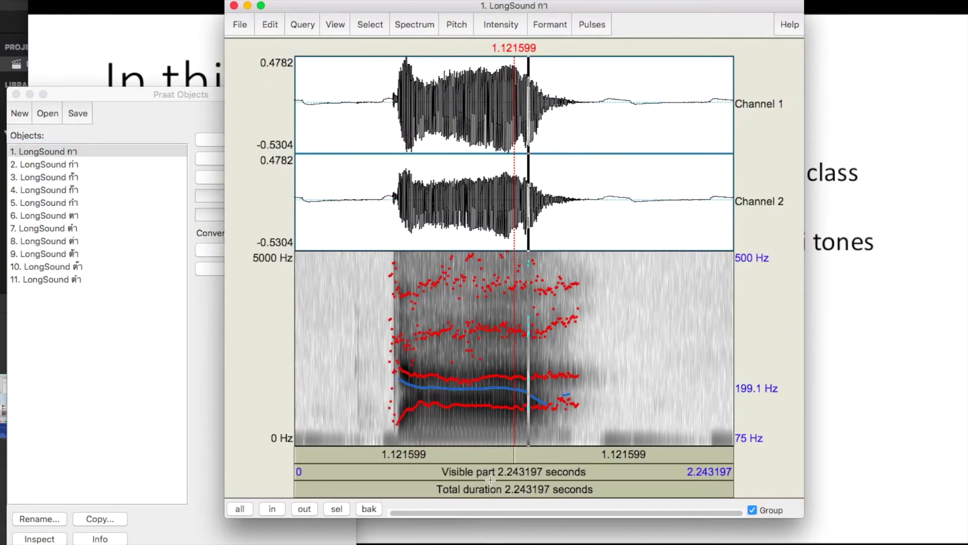
drag(625, 6, 817, 23)
- Record one's own mid-tone pronunciation in mono at 44100 Hz, and save it to the object list as mid
click(361, 190)
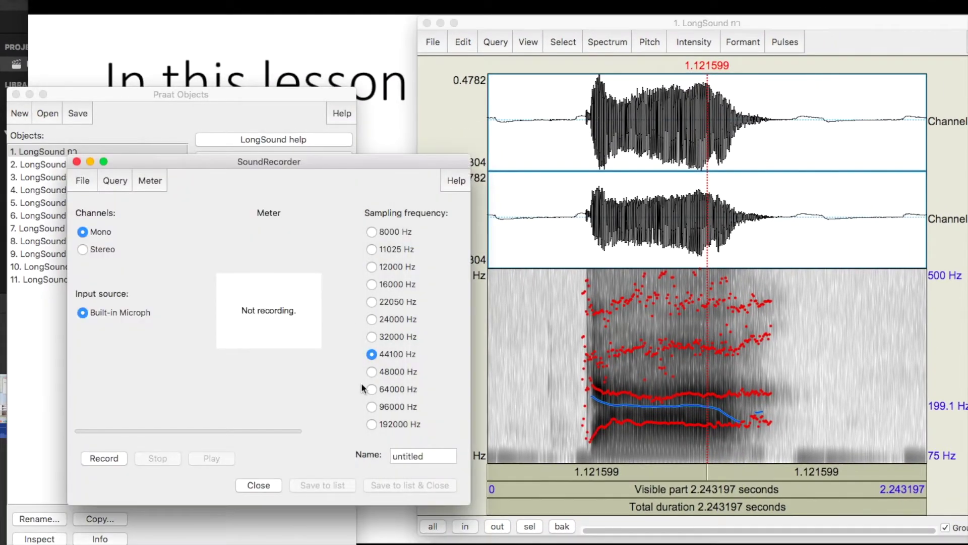
click(113, 454)
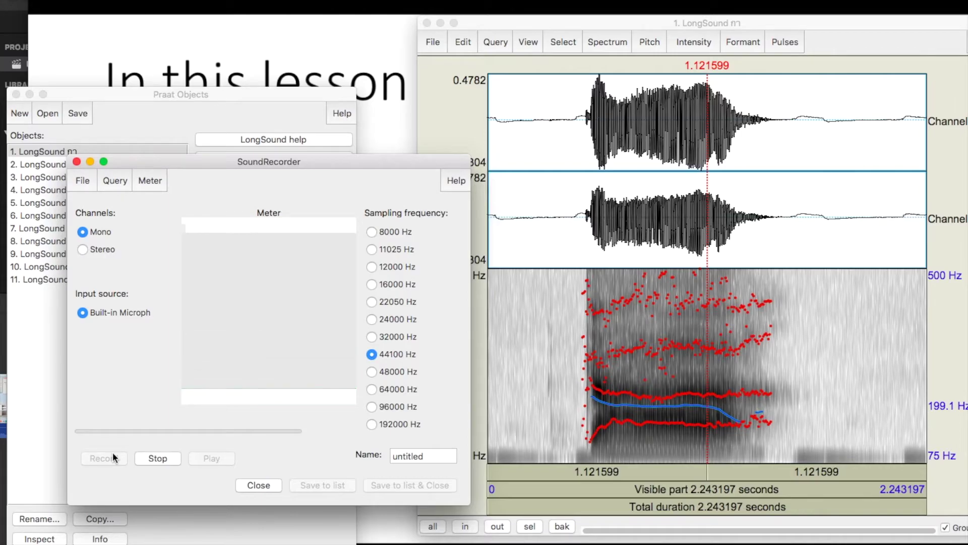
click(146, 457)
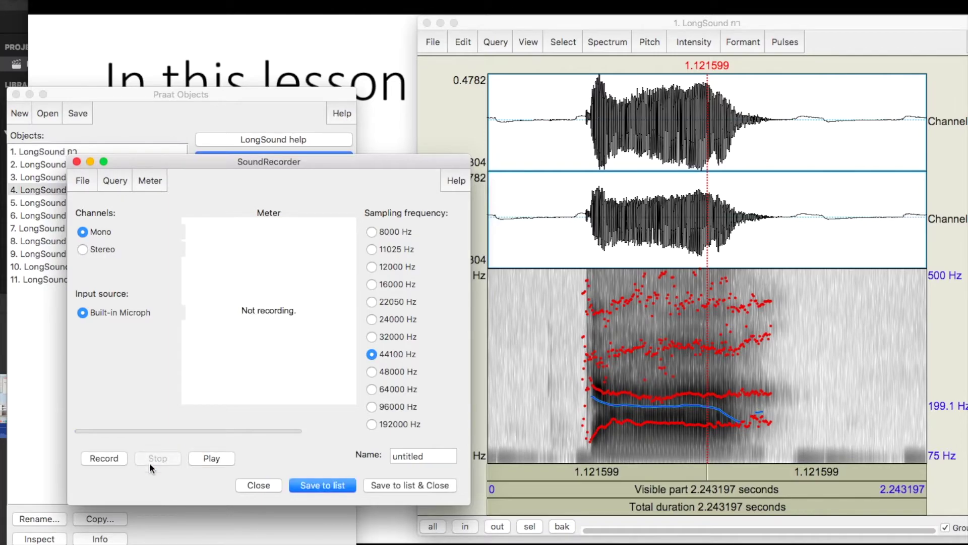
click(433, 458)
double_click(434, 458)
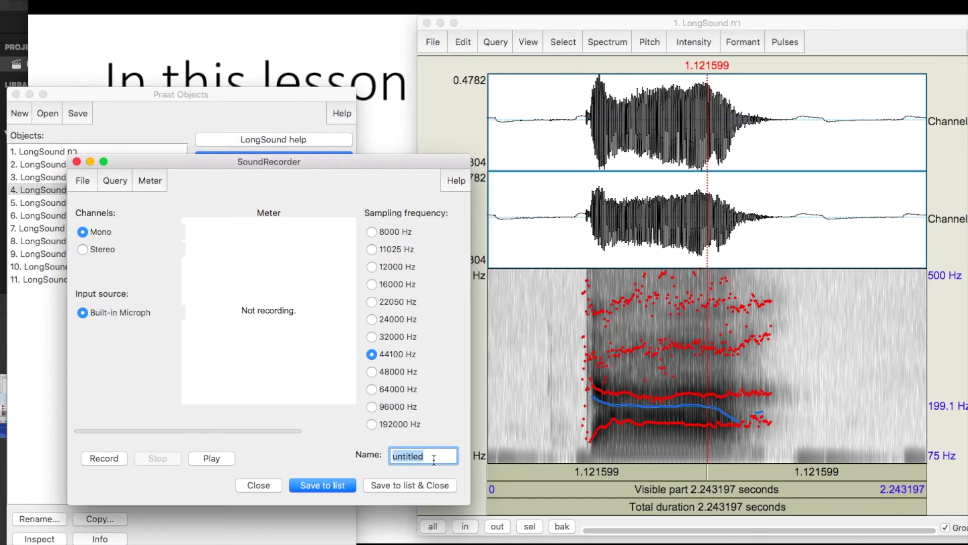
text(mid)
click(309, 484)
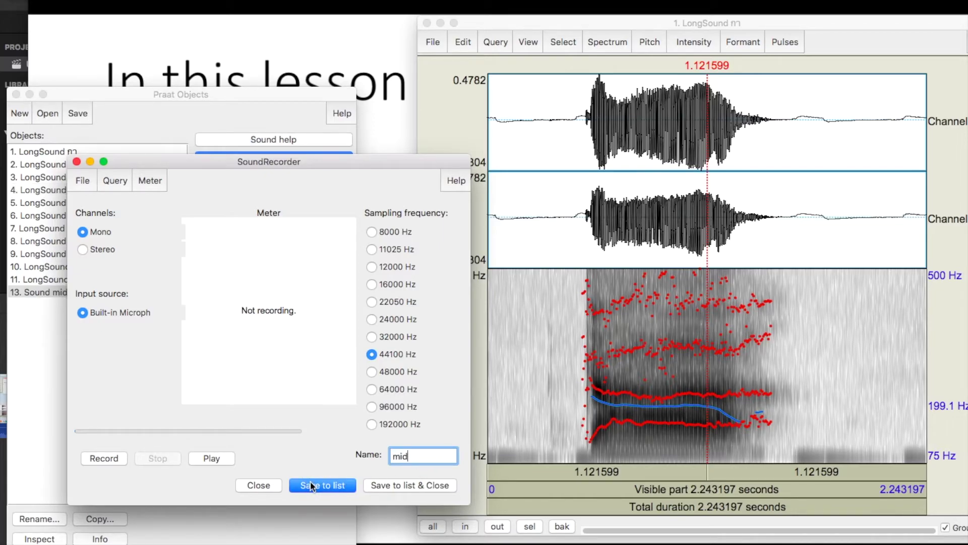
- View the mid recording in an editor, and play it and the native กา recording to compare their pitch contours
click(41, 379)
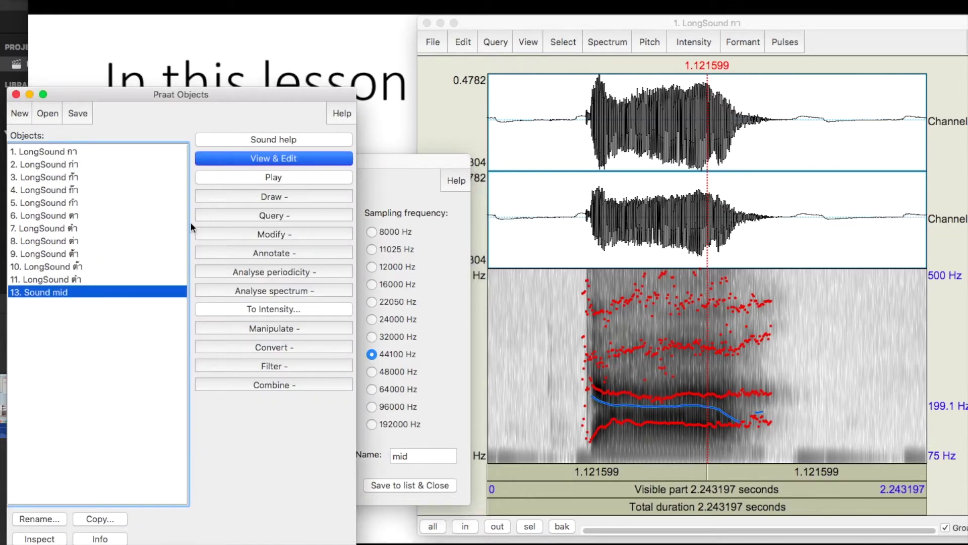
click(248, 159)
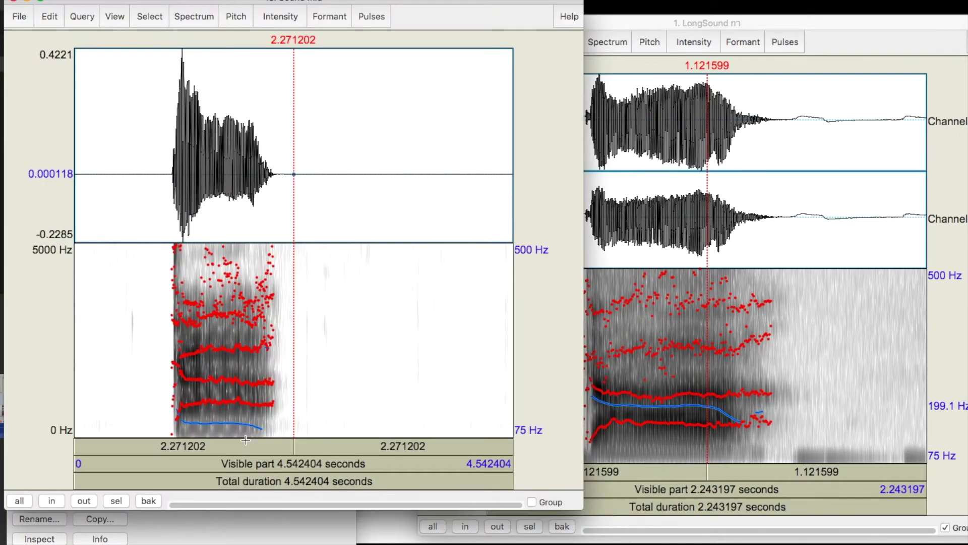
click(244, 463)
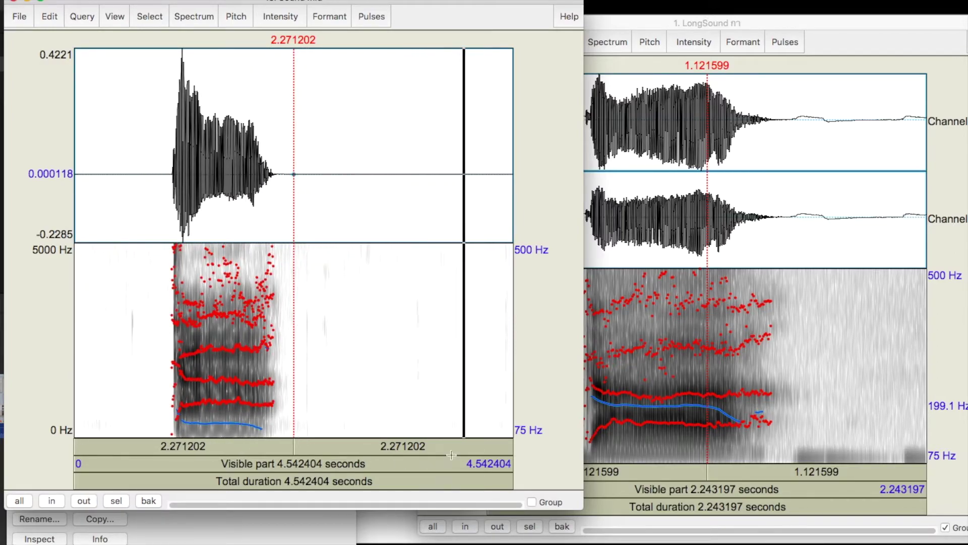
click(645, 490)
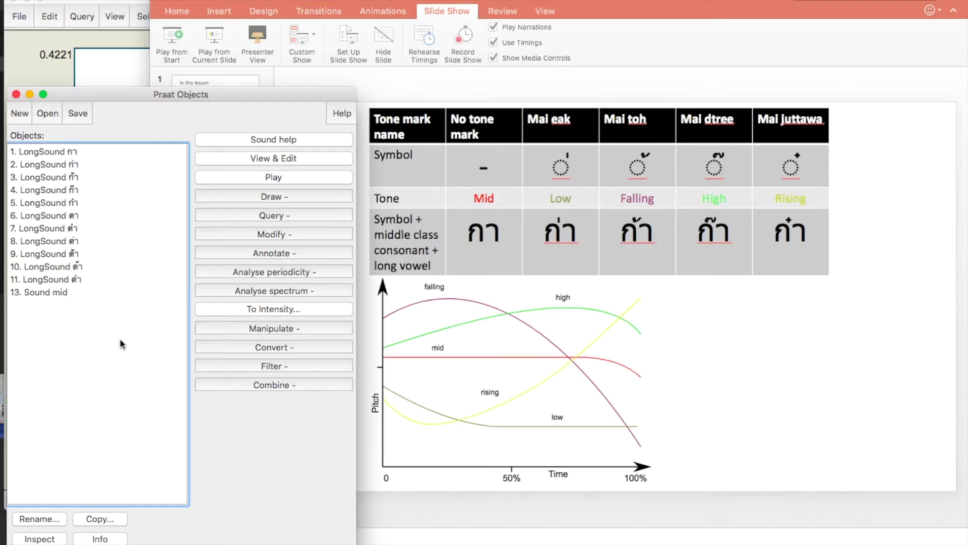
- View the native ก่า recording and play its visible part to examine the low-tone pitch contour
click(120, 338)
click(74, 164)
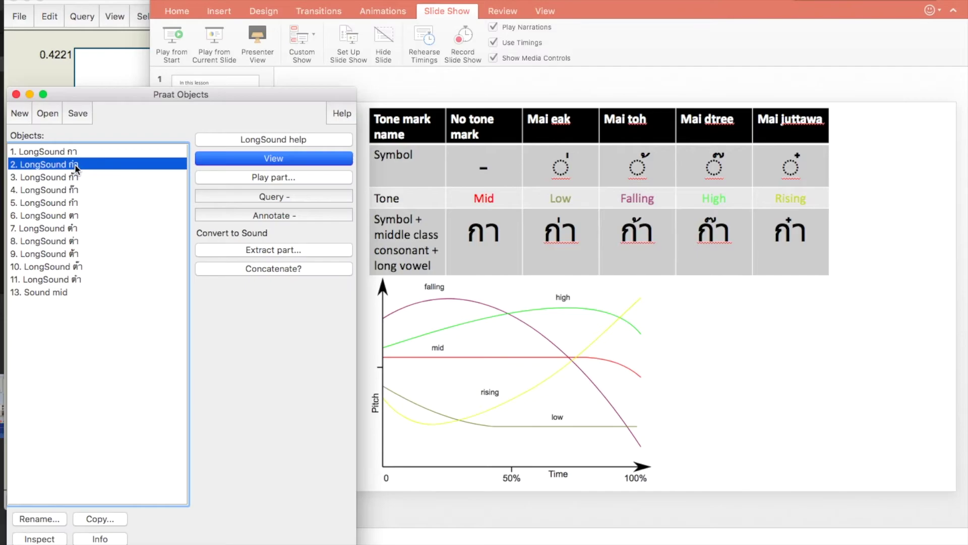
click(225, 160)
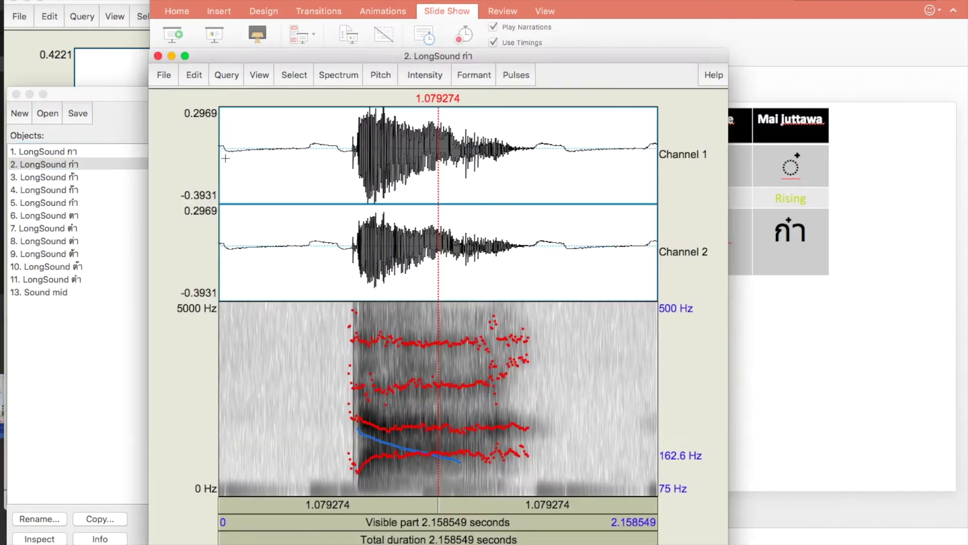
click(329, 522)
- Record one's own low-tone pronunciation with the mono sound recorder, and save it to the object list as low
click(71, 411)
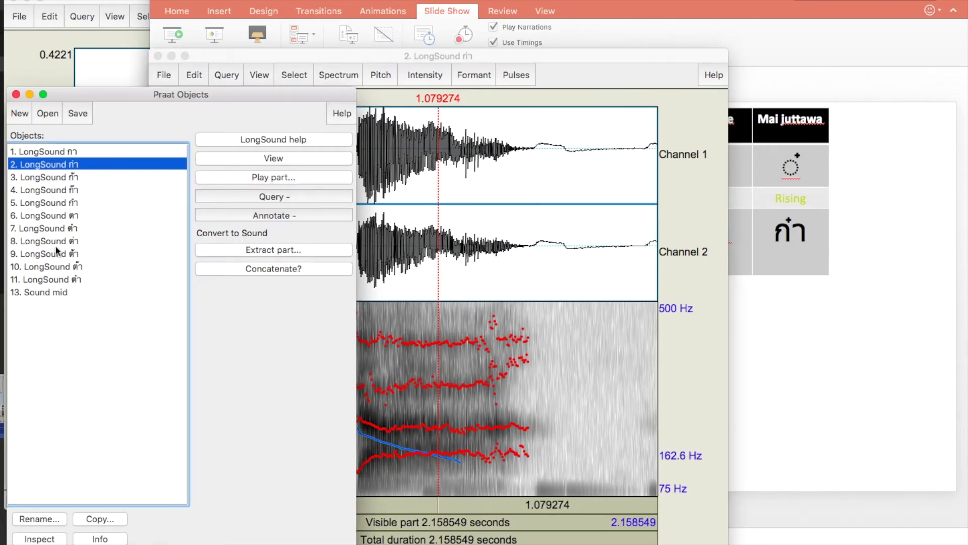
click(20, 114)
click(22, 127)
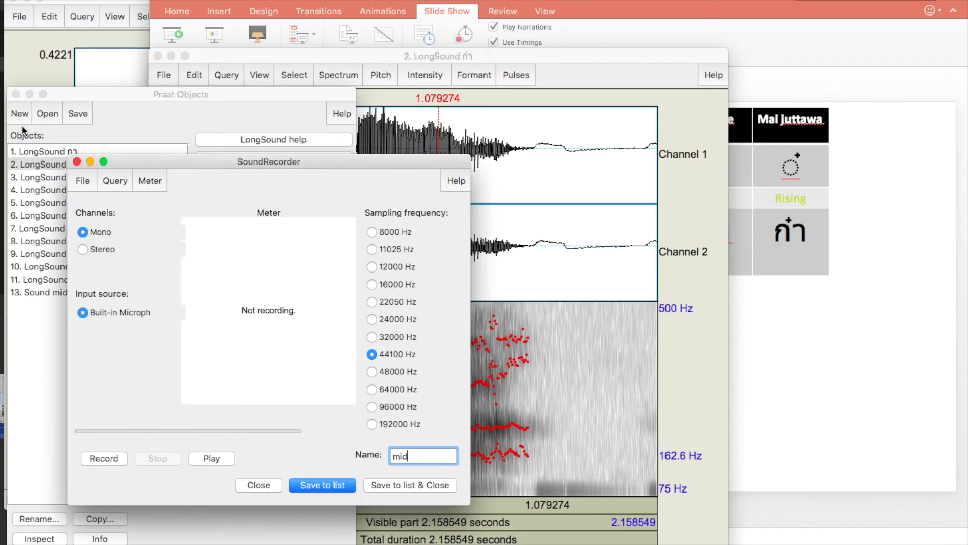
click(114, 458)
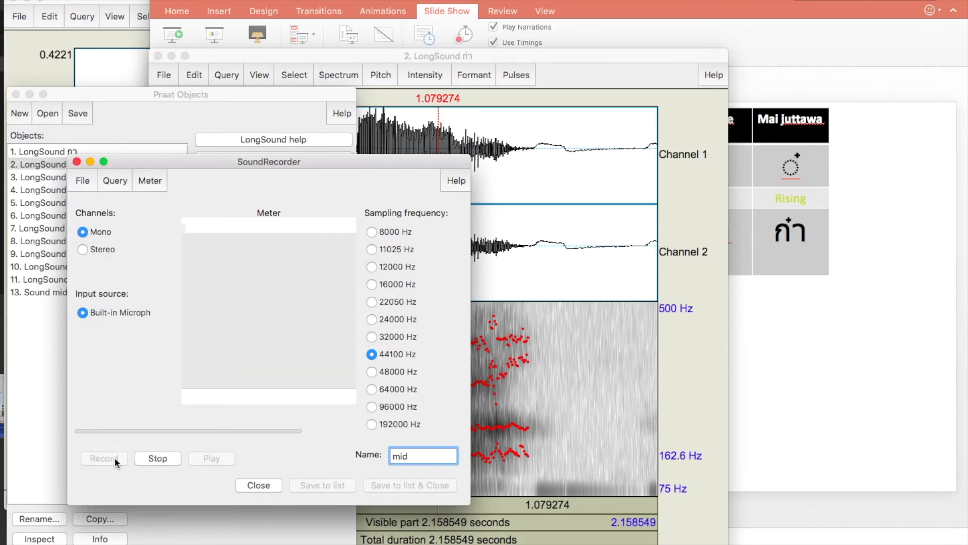
click(157, 458)
double_click(409, 456)
key(BackSpace)
text(low)
click(340, 487)
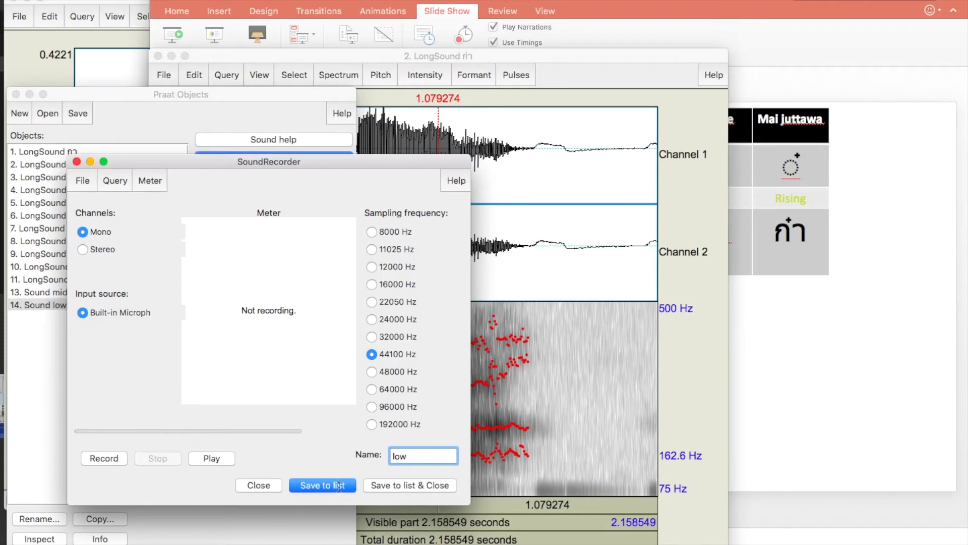
- View and play the low recording, and compare it with the native ก่า recording, playing that one and moving its editor aside
click(54, 398)
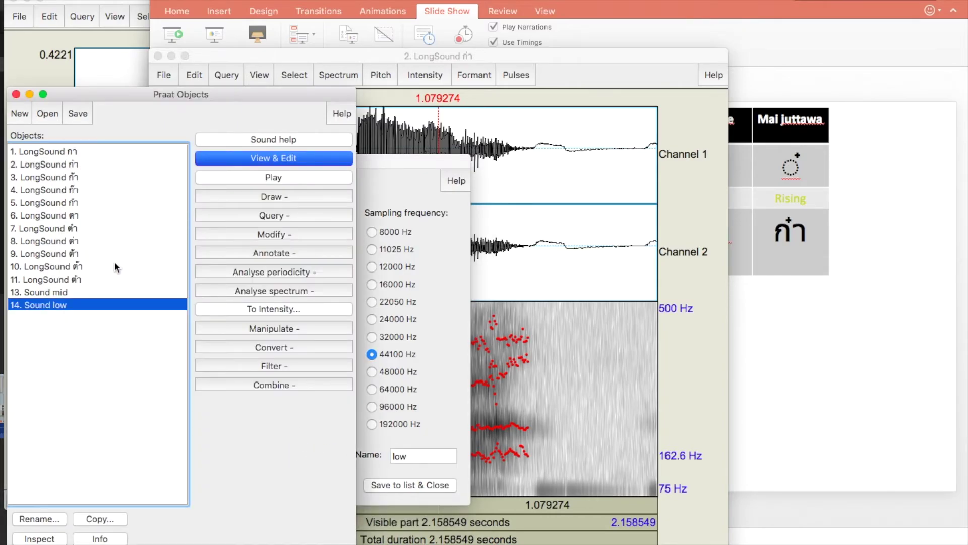
click(265, 159)
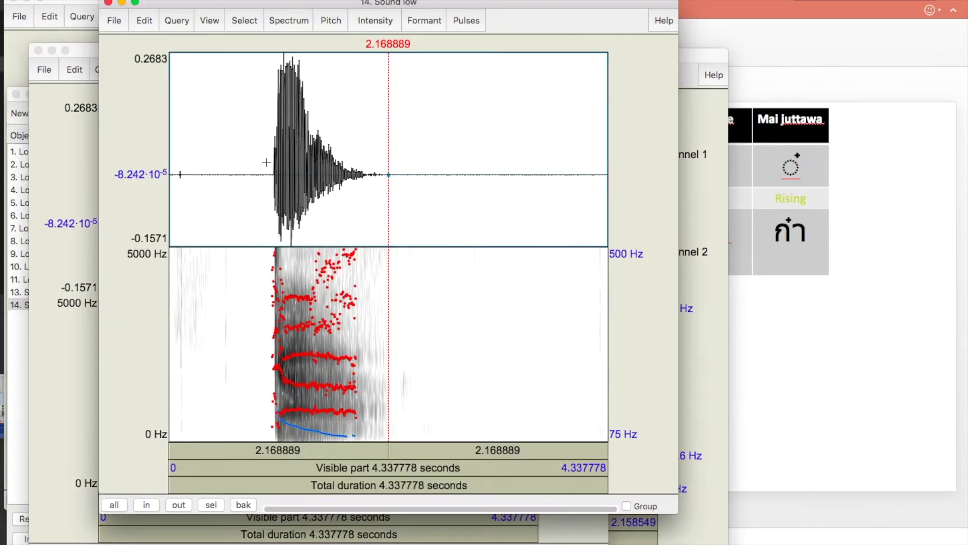
click(260, 396)
click(275, 474)
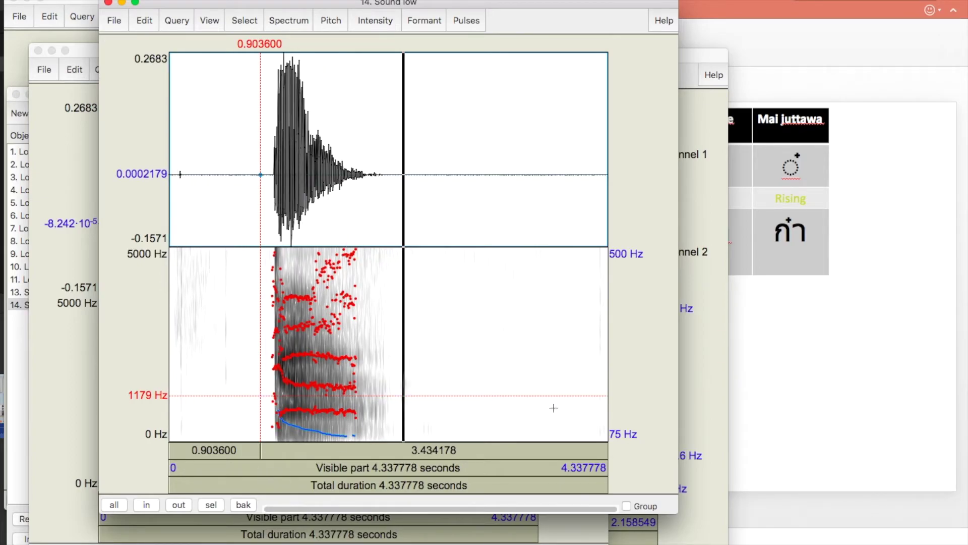
click(722, 376)
click(402, 538)
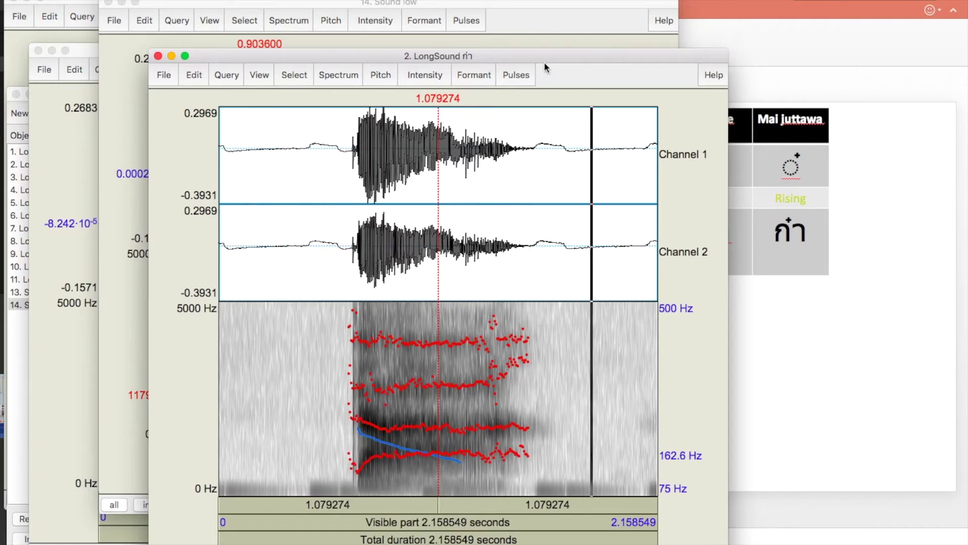
drag(546, 60, 797, 17)
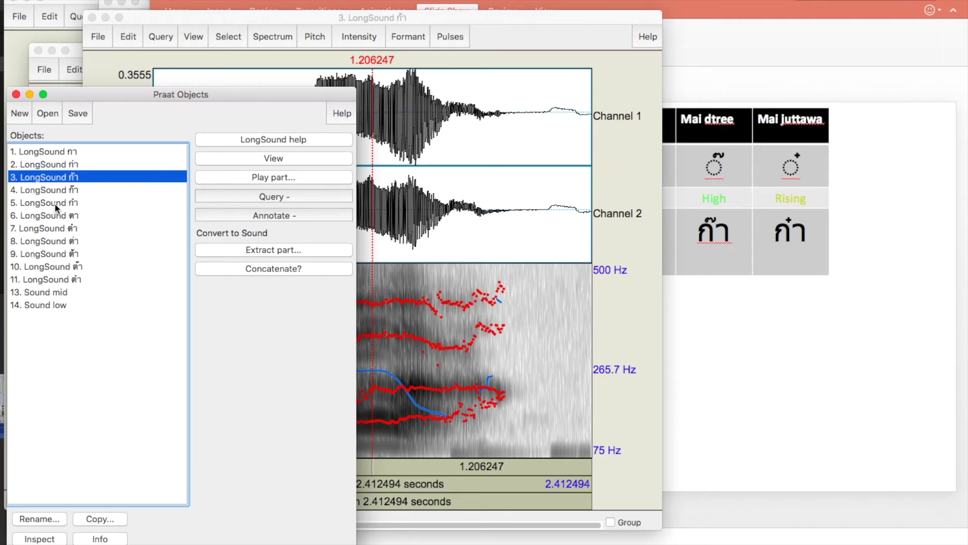
- View the native ต้า recording and play its visible part to examine the falling-tone pitch contour
click(62, 255)
click(215, 158)
click(525, 483)
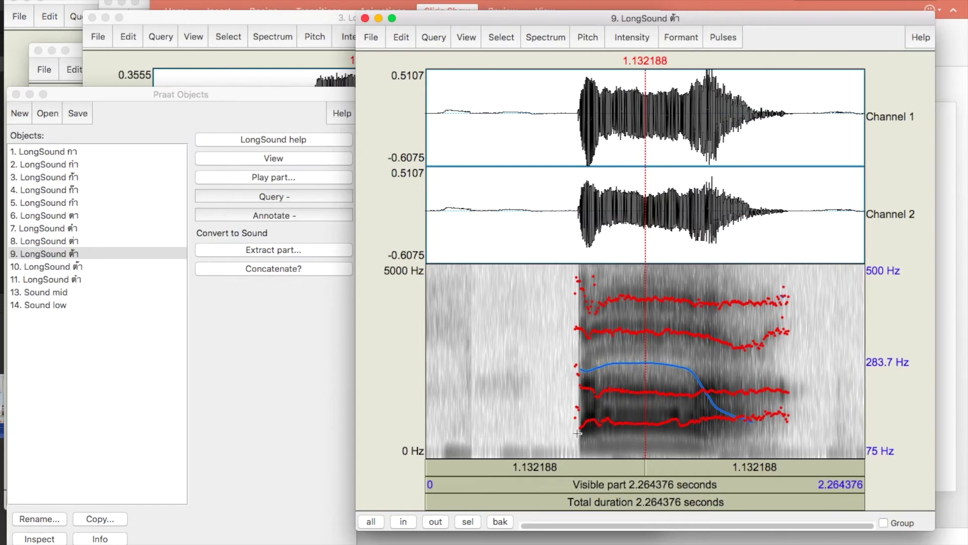
- Record one's own falling-tone pronunciation with the mono sound recorder, and save it to the object list as falling
click(321, 423)
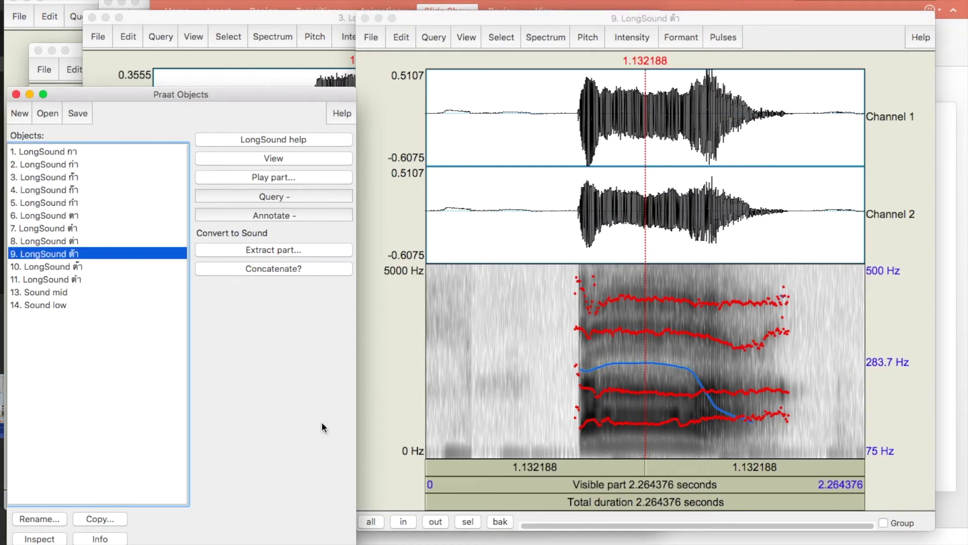
click(19, 113)
click(65, 127)
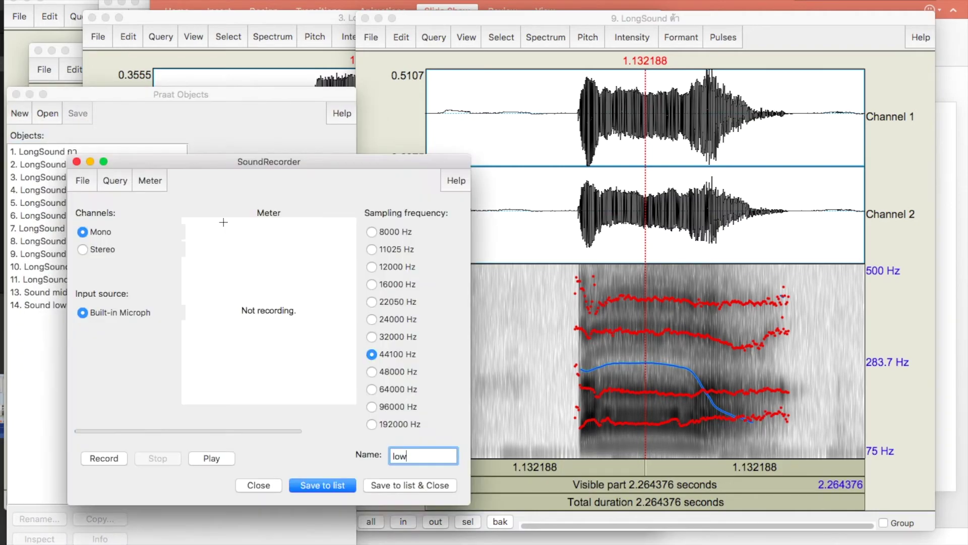
click(103, 458)
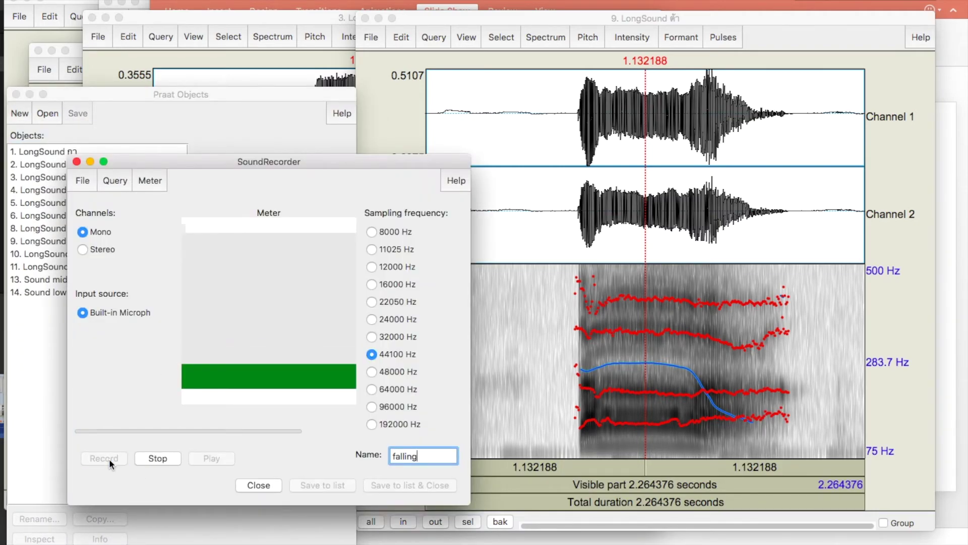
click(147, 459)
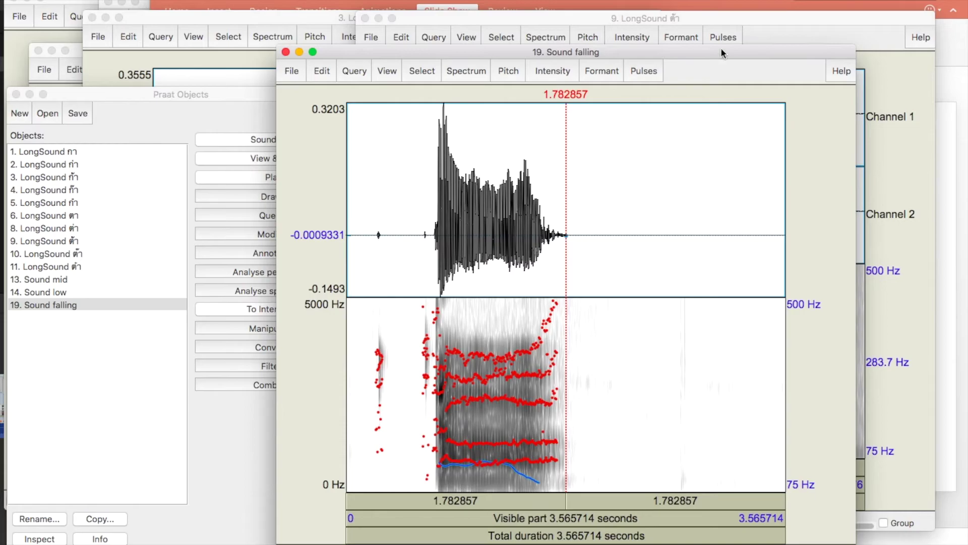
- Place the falling recording's editor beside the native ต้า recording, and play the native one to compare their pitch contours
drag(724, 55, 457, 2)
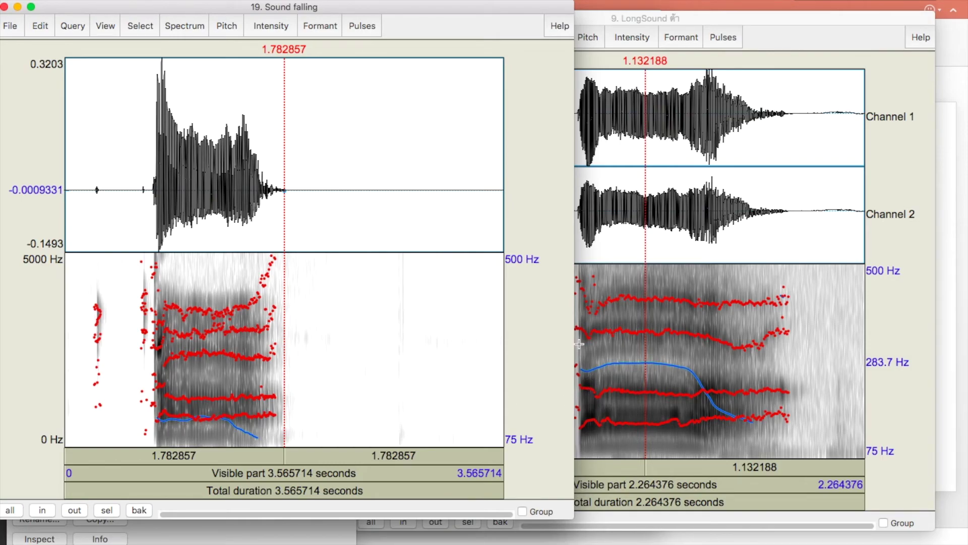
click(723, 484)
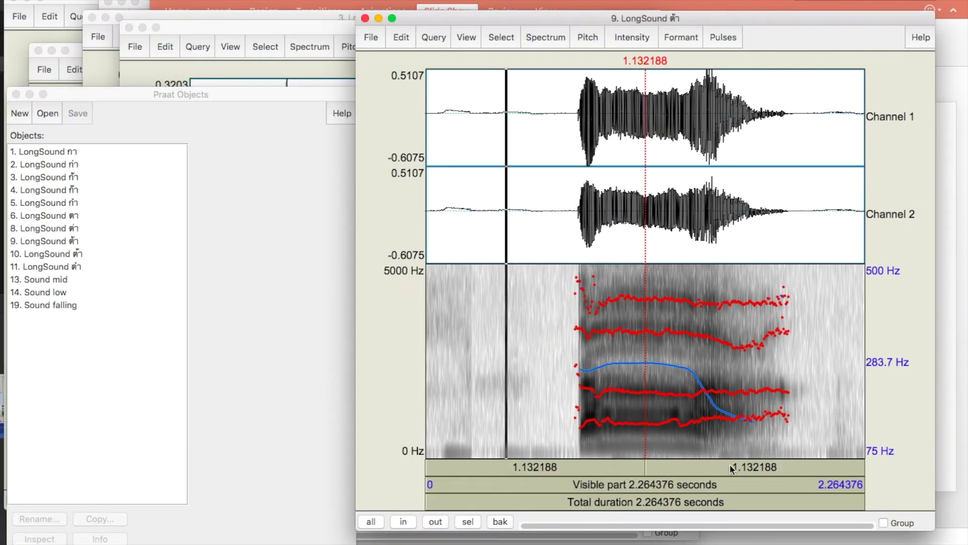
click(761, 429)
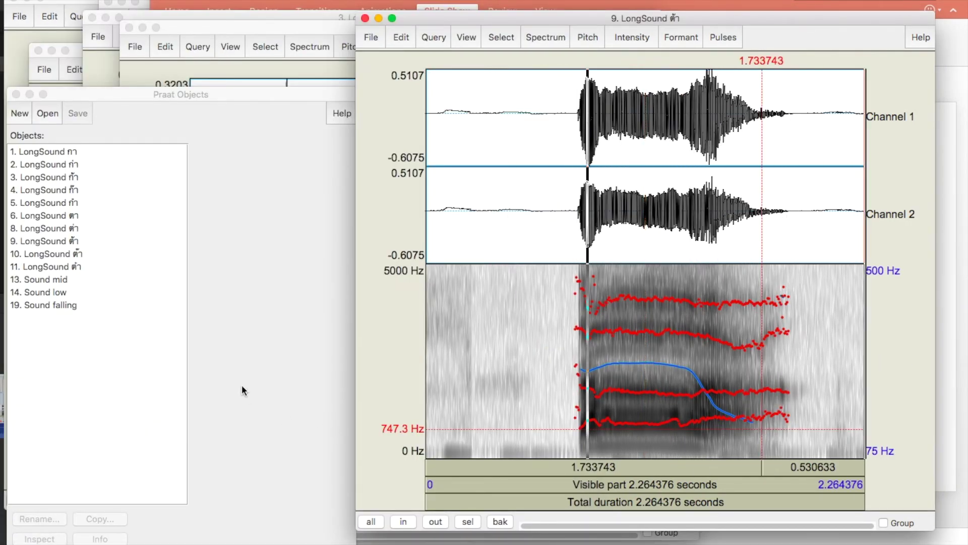
- Record a second falling-tone attempt with the mono sound recorder, and save it to the object list as falling 2
click(241, 384)
click(20, 113)
click(20, 130)
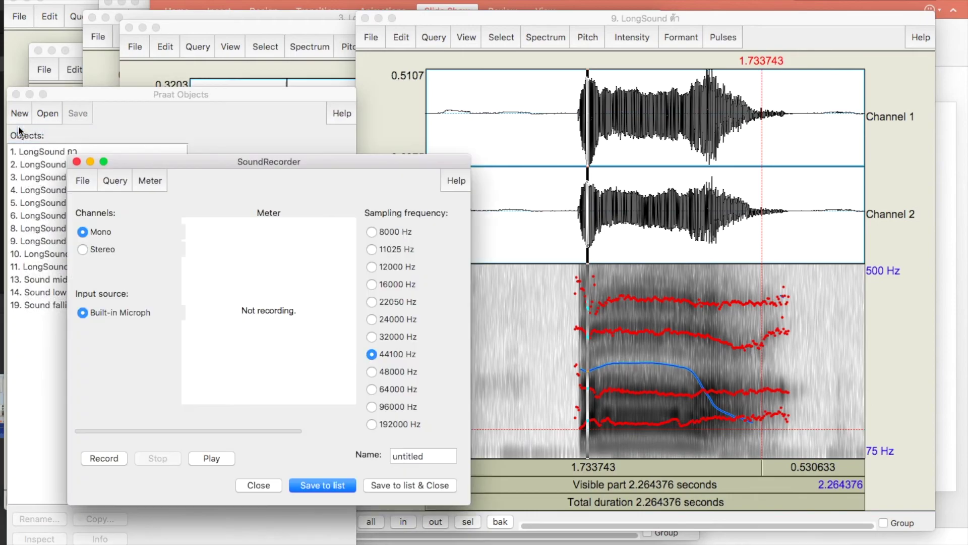
click(105, 456)
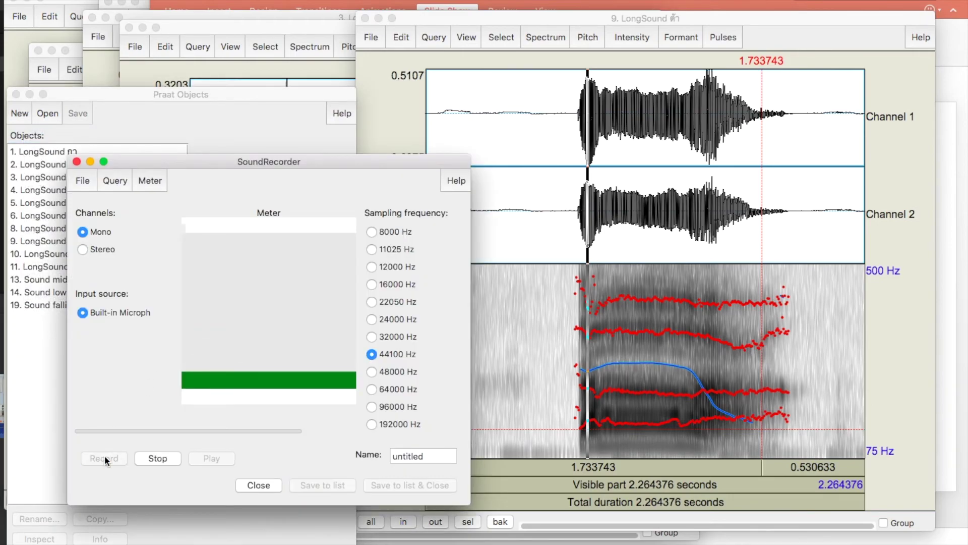
click(156, 458)
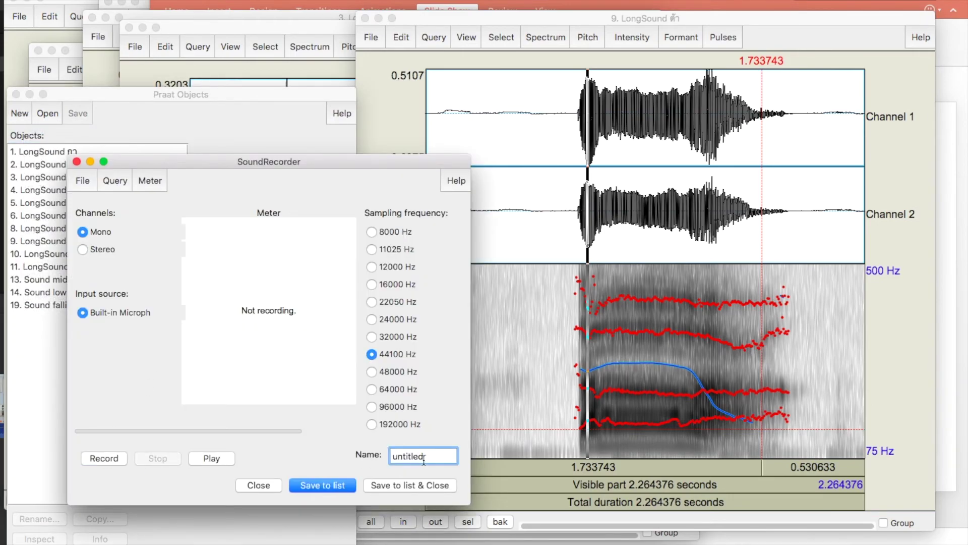
text(falling 2)
click(312, 485)
- View the falling 2 recording in an editor beside the native ต้า recording, and play its visible part
click(256, 159)
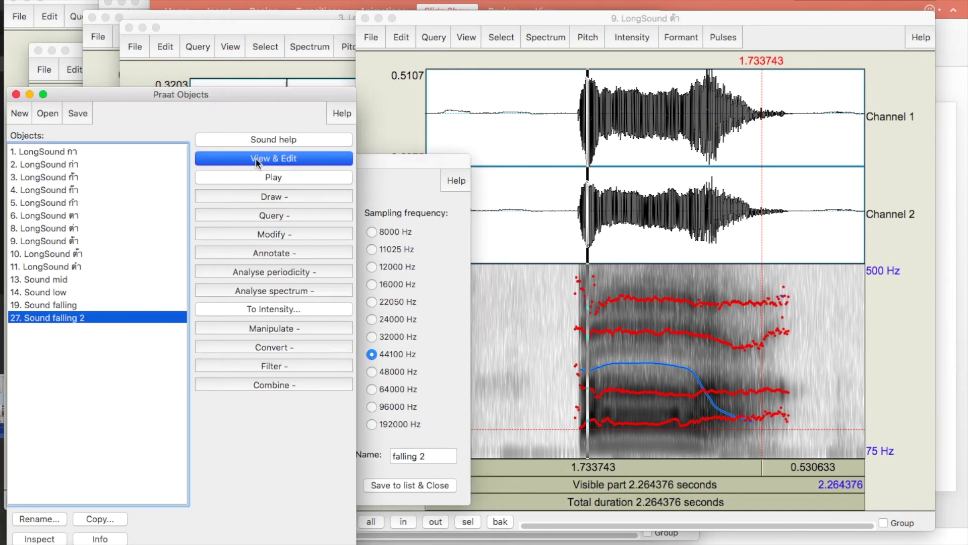
drag(620, 30, 408, 15)
click(277, 471)
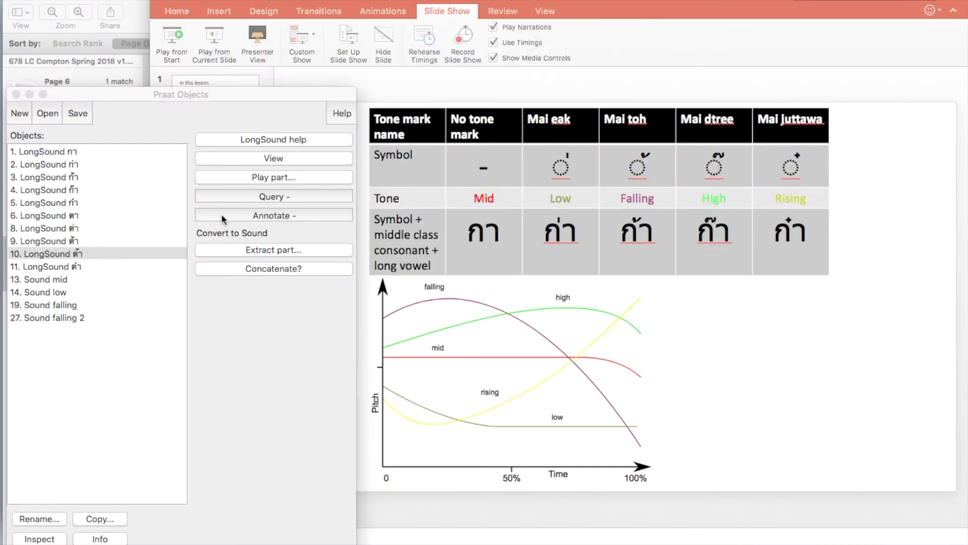
- View the native ต๊า recording, play its visible part to examine the high-tone contour, and move its editor aside
click(274, 158)
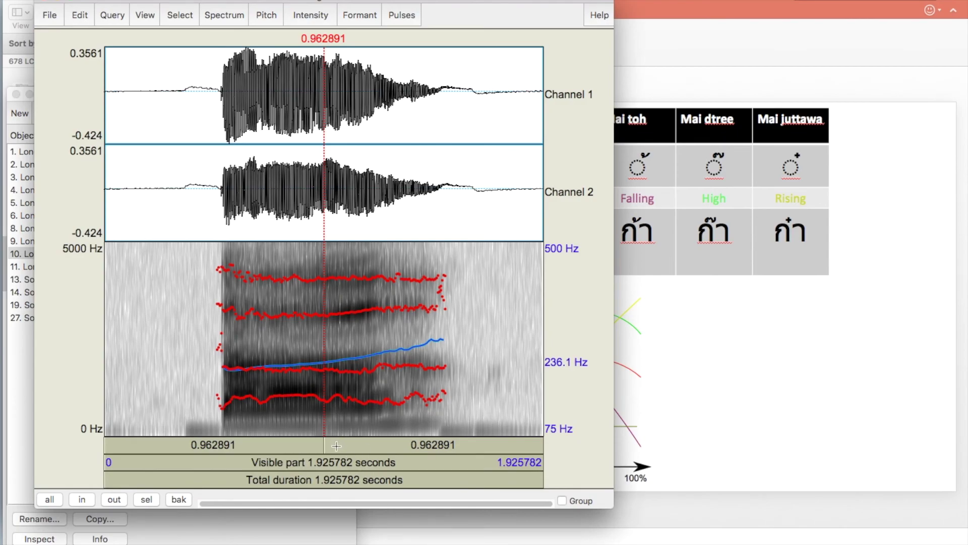
click(333, 457)
drag(214, 2, 571, 18)
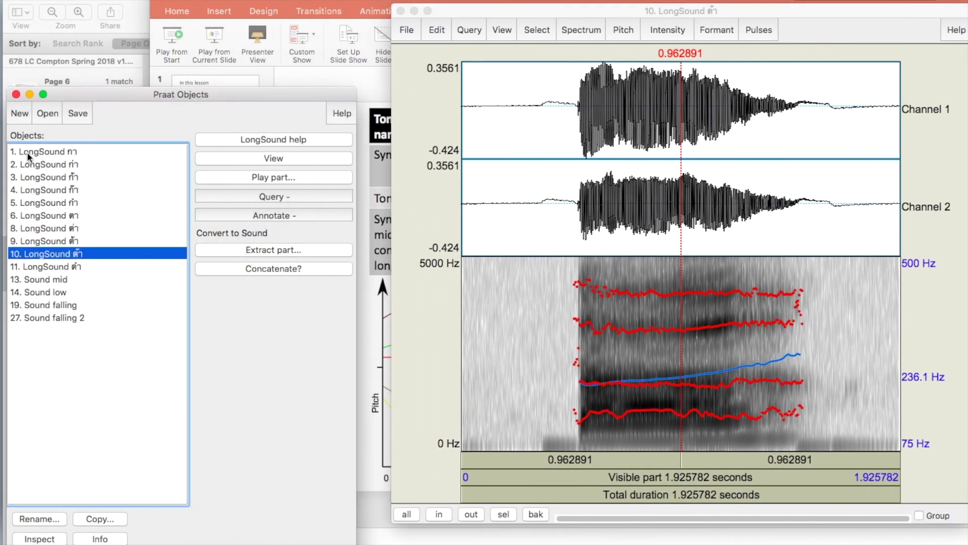
- Start recording one's own high-tone pronunciation with the mono sound recorder at 44100 Hz
click(20, 114)
click(45, 127)
click(104, 458)
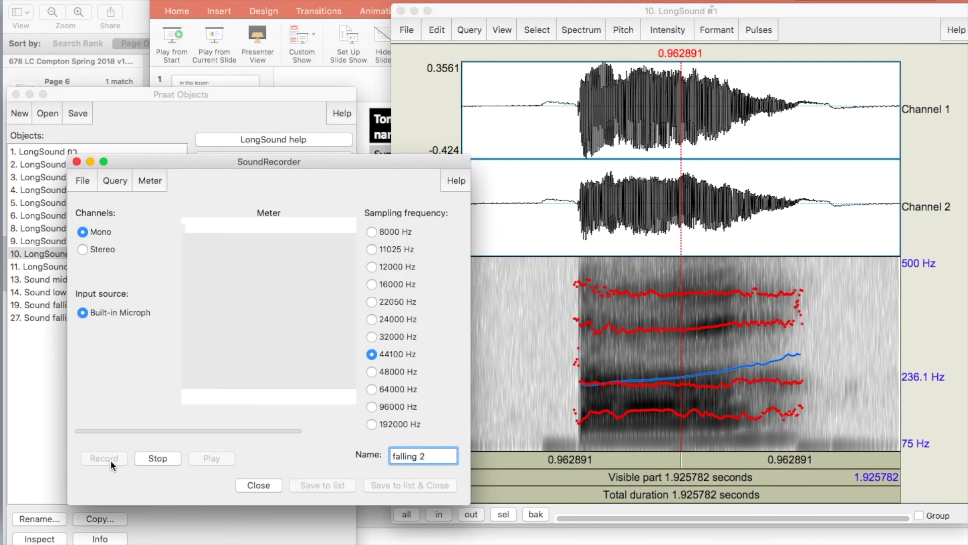